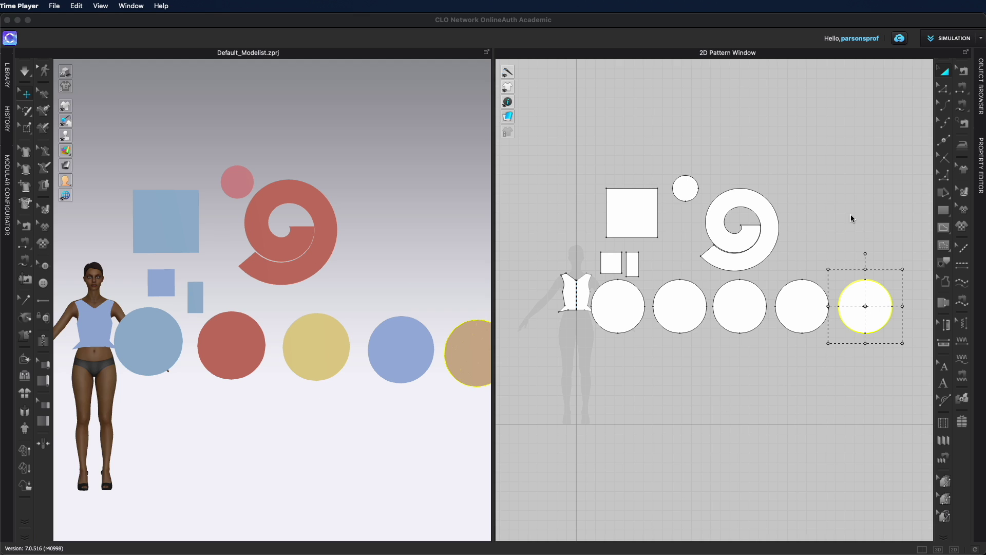
pyautogui.click(870, 278)
pyautogui.click(865, 305)
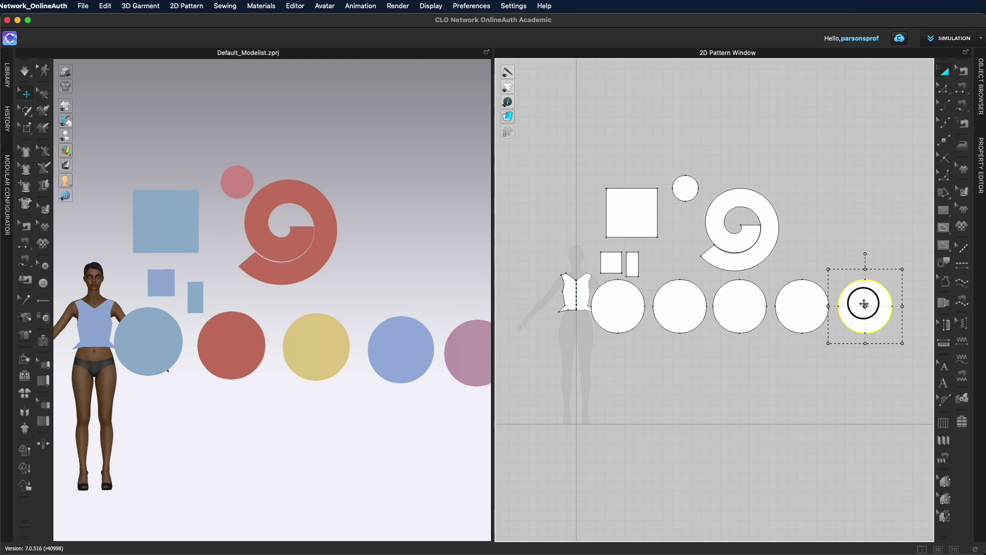
pyautogui.moveTo(764, 234); pyautogui.dragTo(790, 222)
pyautogui.click(637, 223)
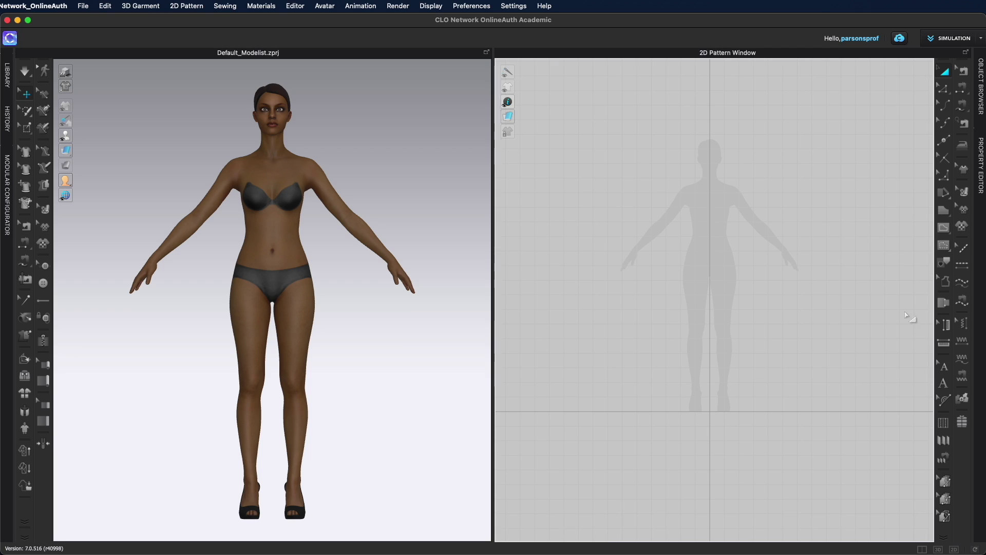
# - Draw a closed half-bodice polygon from the avatar's centre line, with edges about 4.7 in neckline, 3 in shoulder, 6 in armhole and 6.7 in side
pyautogui.click(943, 214)
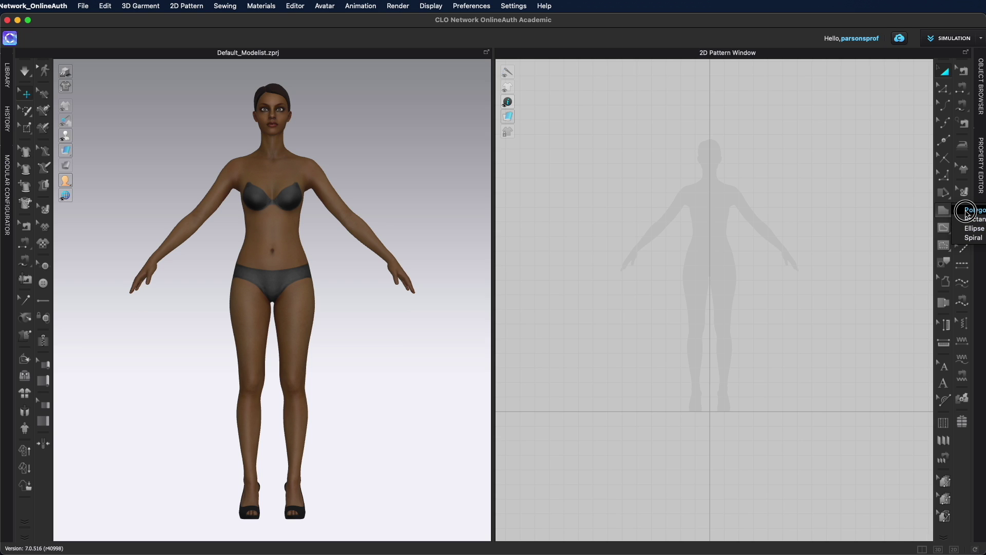
pyautogui.click(967, 211)
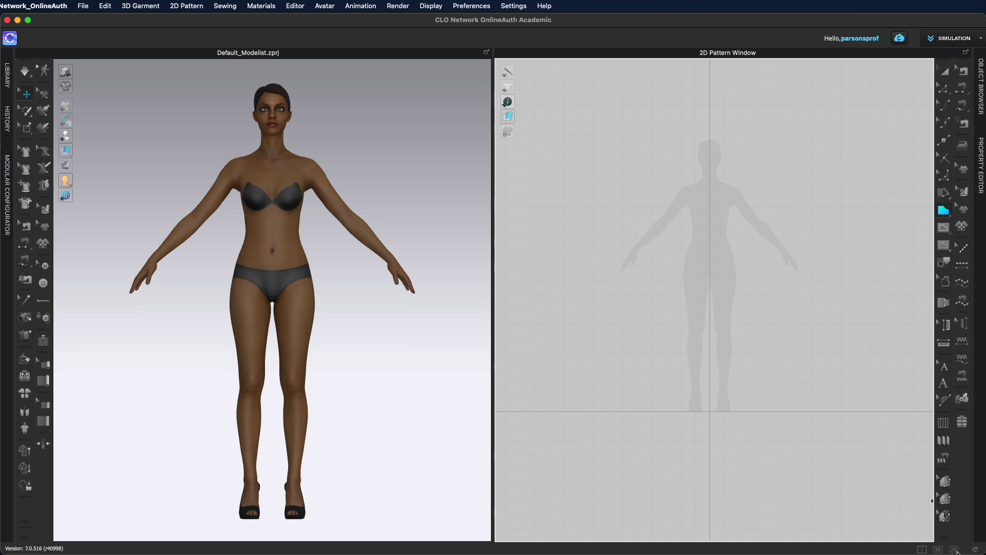
pyautogui.click(954, 549)
pyautogui.scroll(-2, 597, 335)
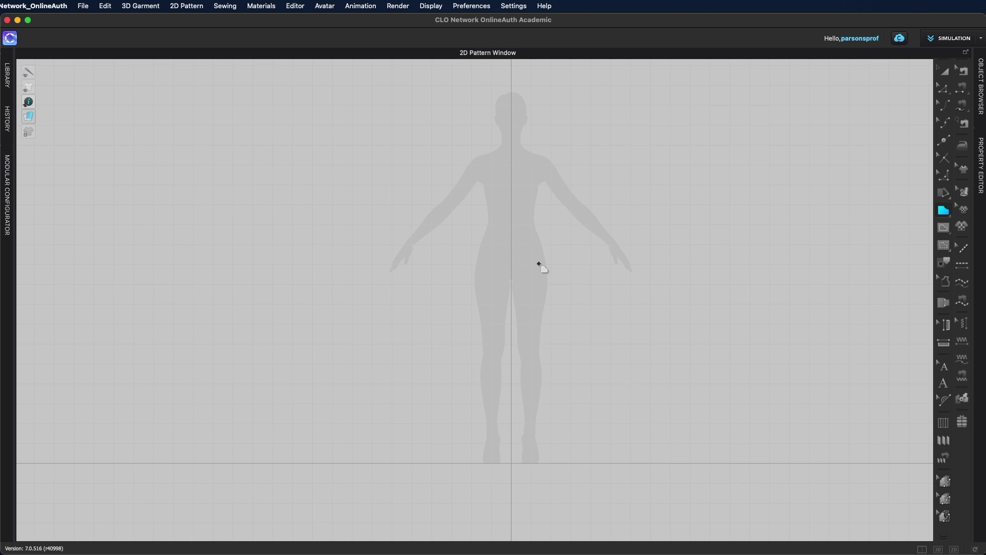
pyautogui.scroll(1, 527, 238)
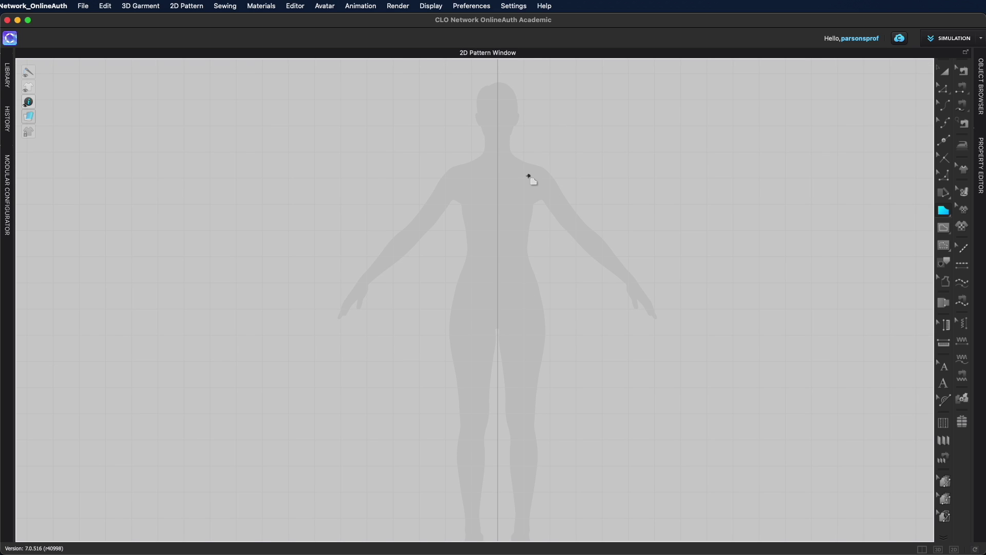
pyautogui.click(498, 178)
pyautogui.click(522, 160)
pyautogui.click(541, 166)
pyautogui.scroll(5, 534, 190)
pyautogui.click(533, 233)
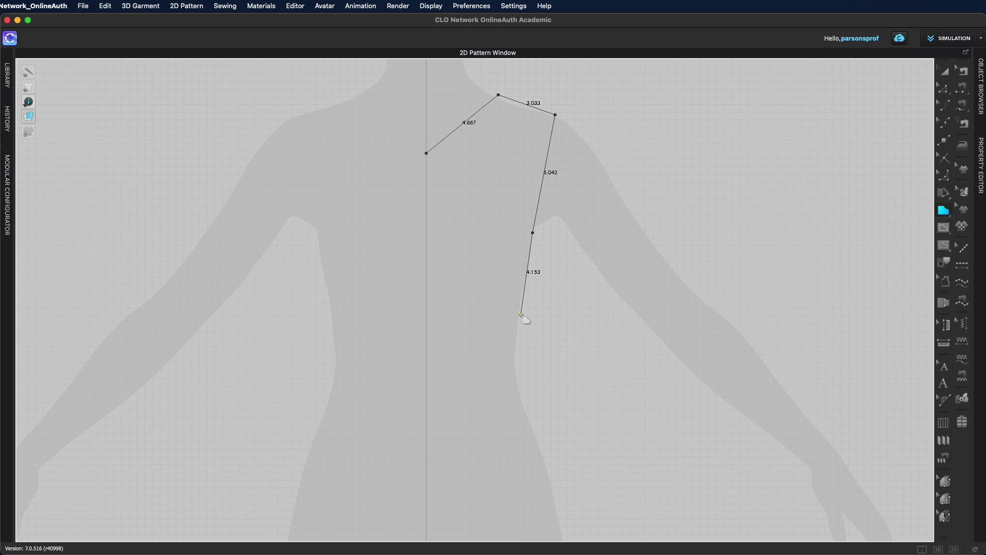
pyautogui.click(516, 364)
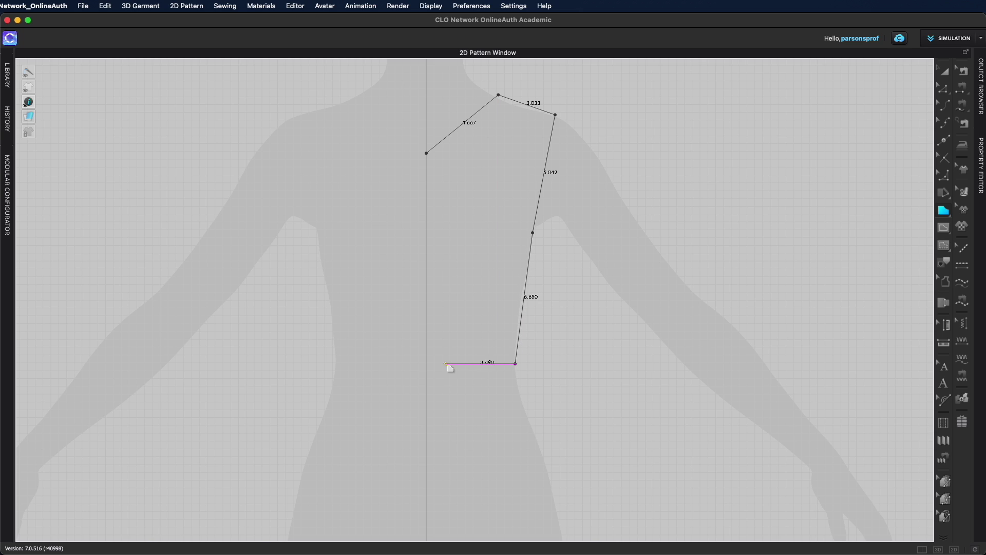
pyautogui.click(427, 364)
pyautogui.click(426, 153)
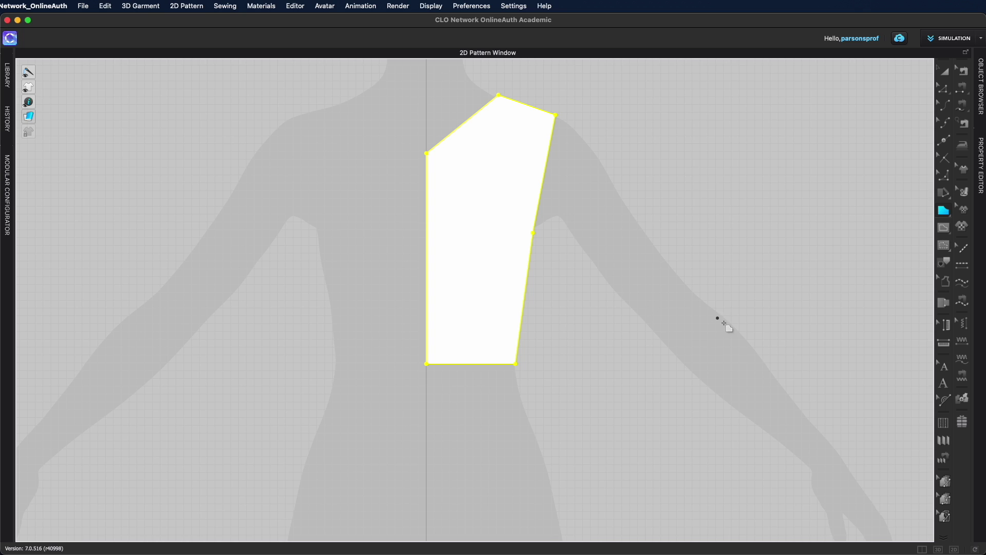
# - Show the 3D and 2D windows together and move the bodice piece closer to the avatar's chest in side view
pyautogui.click(923, 550)
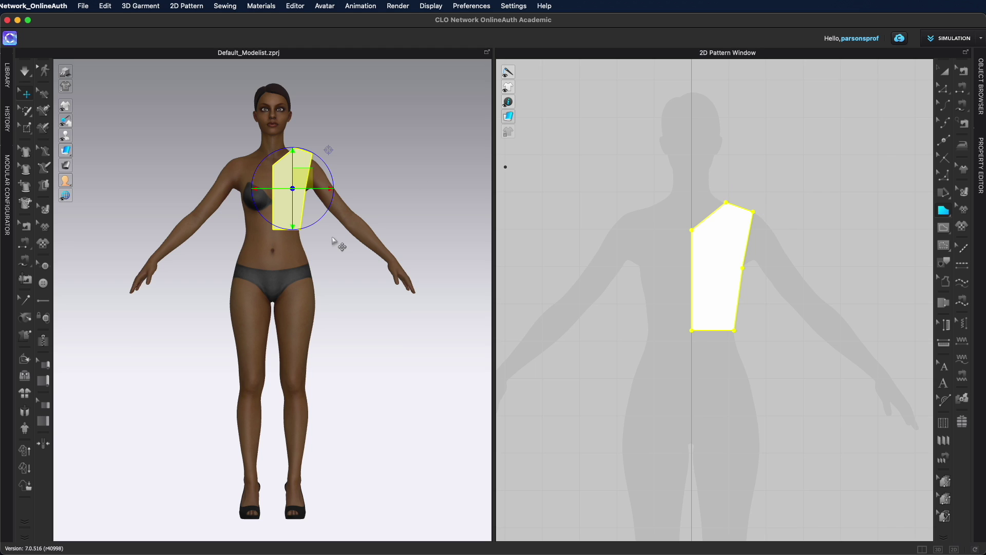
pyautogui.moveTo(406, 302); pyautogui.dragTo(419, 326, button='right')
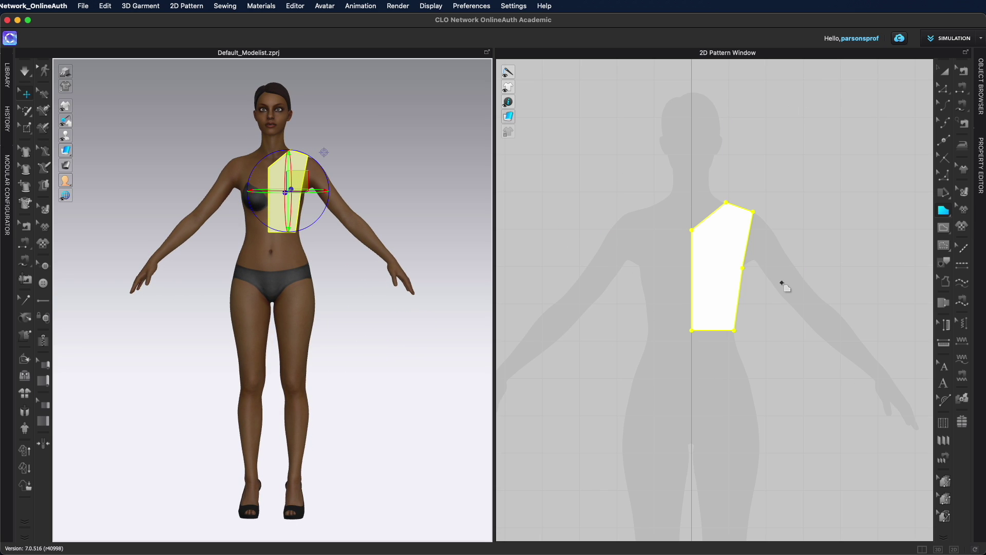
pyautogui.scroll(-2, 786, 280)
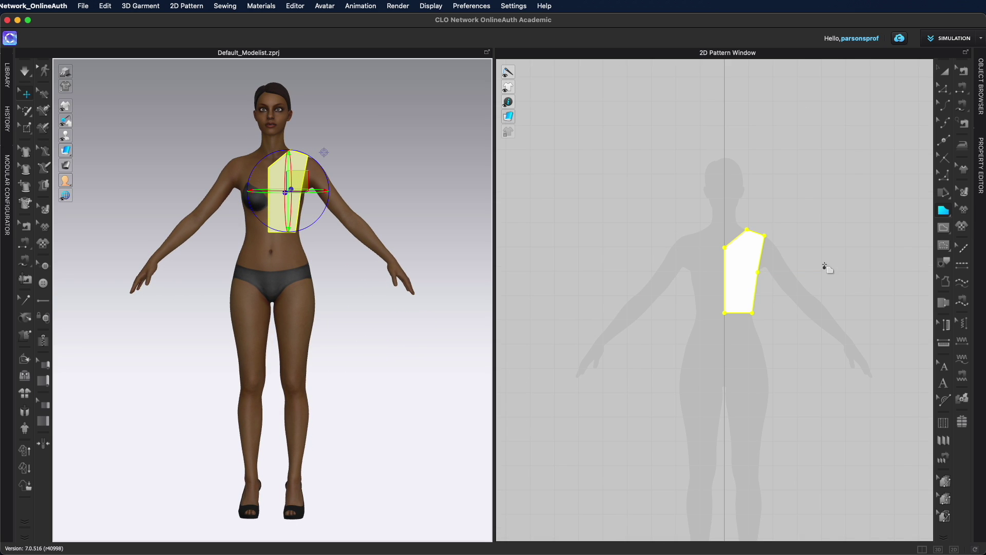
pyautogui.moveTo(819, 301); pyautogui.dragTo(810, 233, button='right')
pyautogui.scroll(-1, 810, 233)
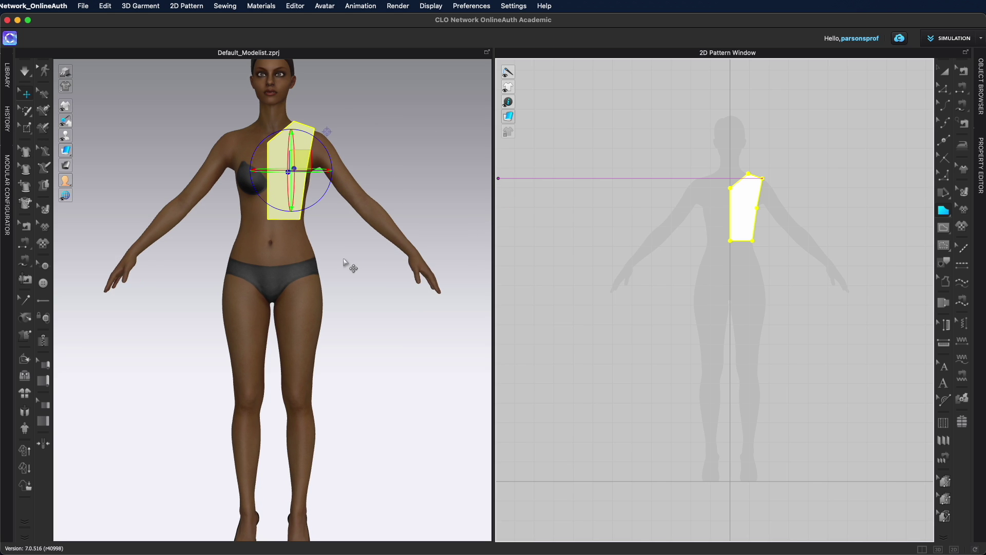
pyautogui.scroll(2, 370, 271)
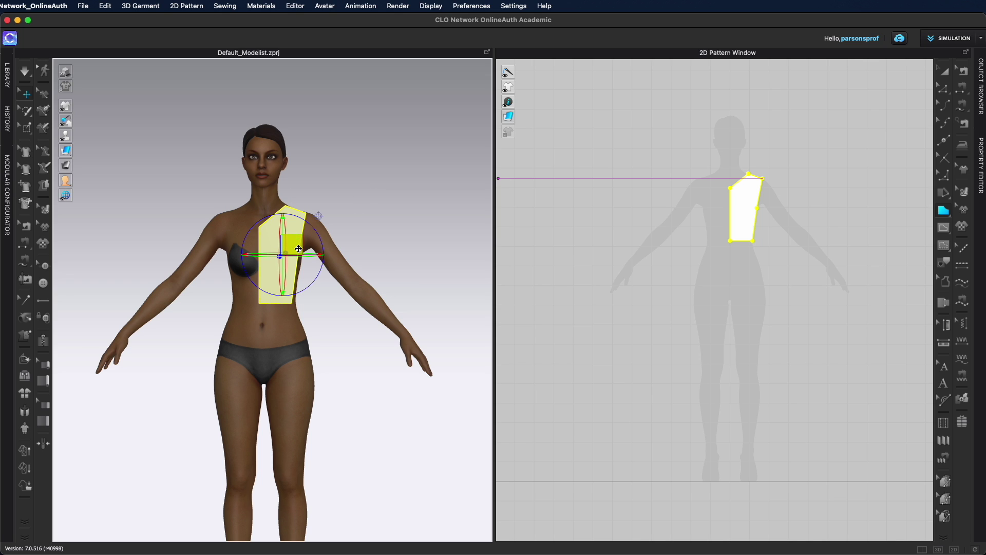
pyautogui.moveTo(366, 275); pyautogui.dragTo(258, 288, button='right')
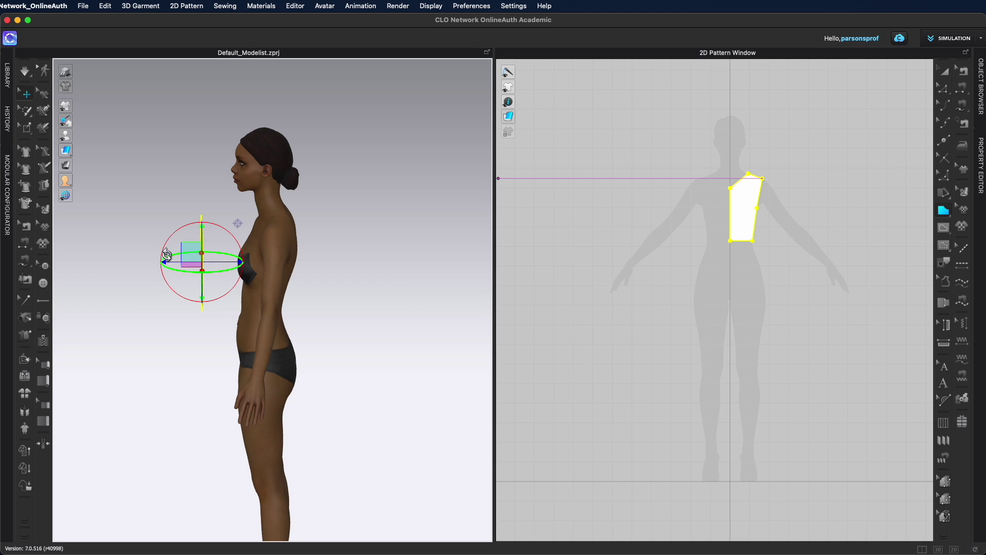
pyautogui.moveTo(193, 255); pyautogui.dragTo(229, 258)
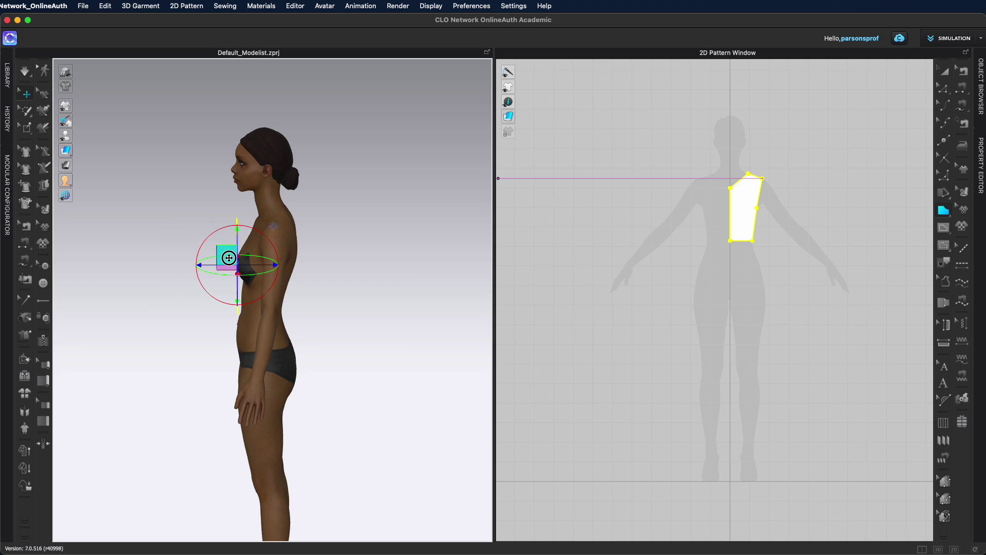
# - Shift the bodice piece in front view towards the middle of the avatar's chest
pyautogui.moveTo(231, 391); pyautogui.dragTo(327, 363, button='right')
pyautogui.moveTo(263, 179); pyautogui.dragTo(366, 190, button='middle')
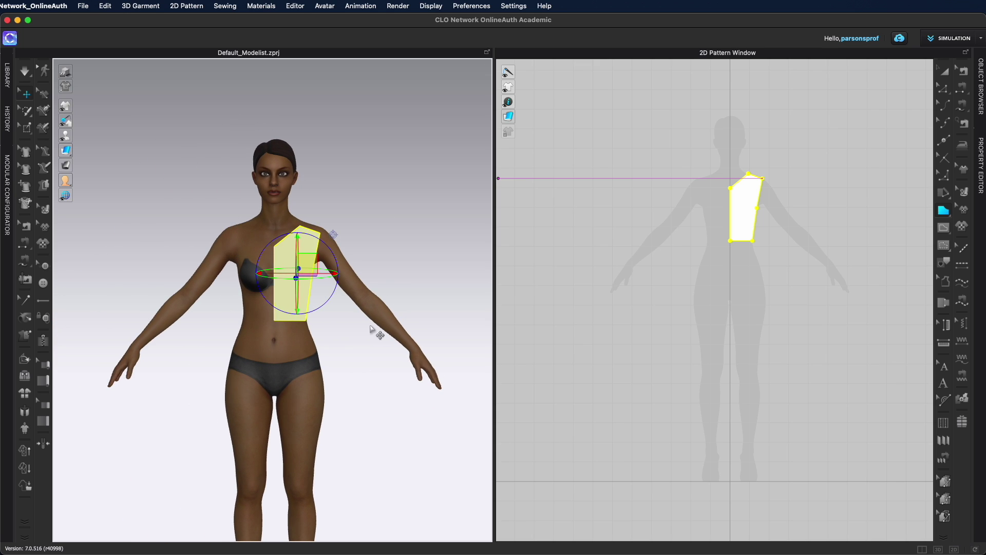
pyautogui.moveTo(417, 301); pyautogui.dragTo(354, 306, button='right')
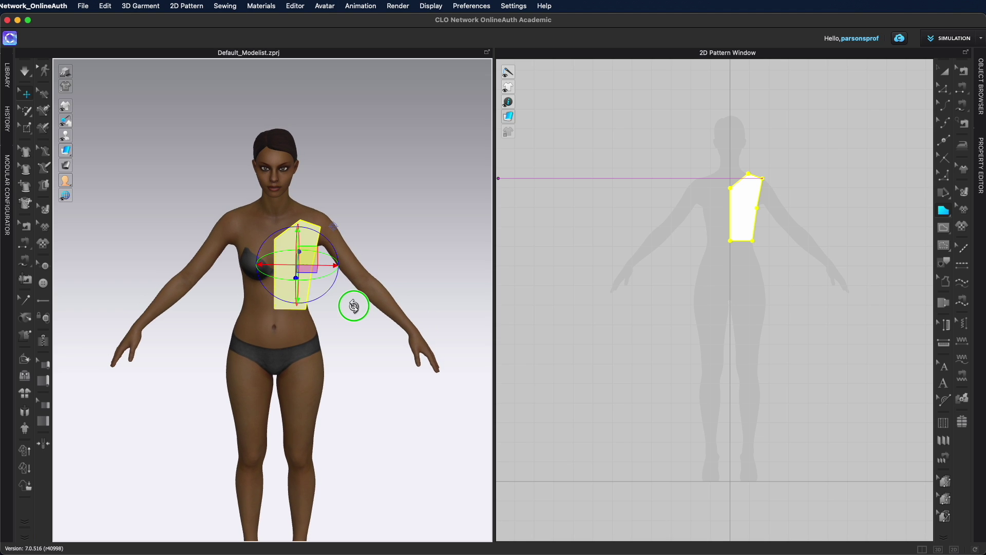
pyautogui.moveTo(319, 264)
pyautogui.mouseDown()
pyautogui.moveTo(402, 270)
pyautogui.moveTo(293, 269)
pyautogui.moveTo(310, 273)
pyautogui.mouseUp()
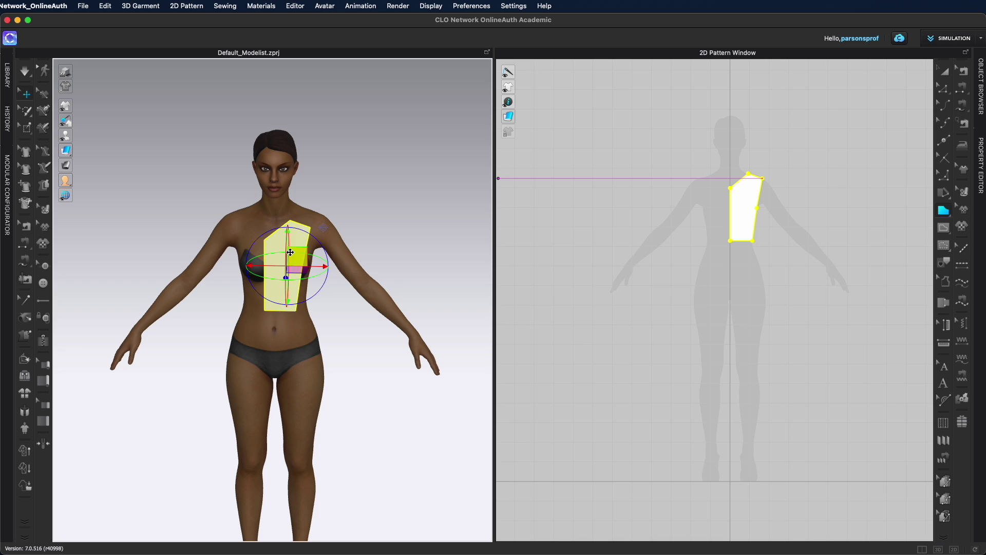
# - Tilt the bodice piece in front of the torso and straighten it upright, slightly lower on the body
pyautogui.moveTo(371, 288); pyautogui.dragTo(360, 280, button='right')
pyautogui.moveTo(288, 240)
pyautogui.mouseDown()
pyautogui.moveTo(289, 209)
pyautogui.moveTo(301, 211)
pyautogui.moveTo(308, 257)
pyautogui.moveTo(278, 240)
pyautogui.mouseUp()
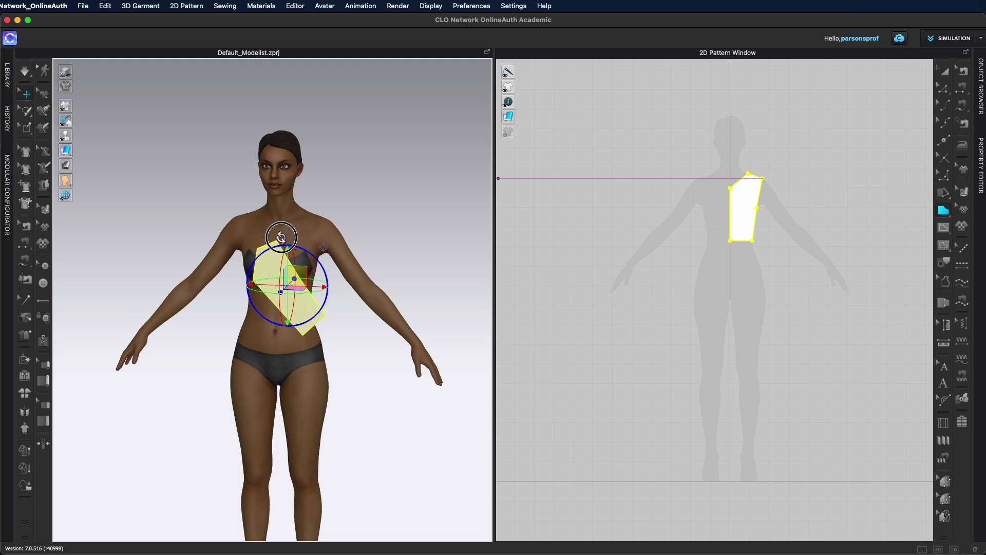
pyautogui.moveTo(277, 241); pyautogui.dragTo(274, 257, button='right')
pyautogui.moveTo(290, 254)
pyautogui.mouseDown()
pyautogui.moveTo(267, 246)
pyautogui.moveTo(305, 250)
pyautogui.mouseUp()
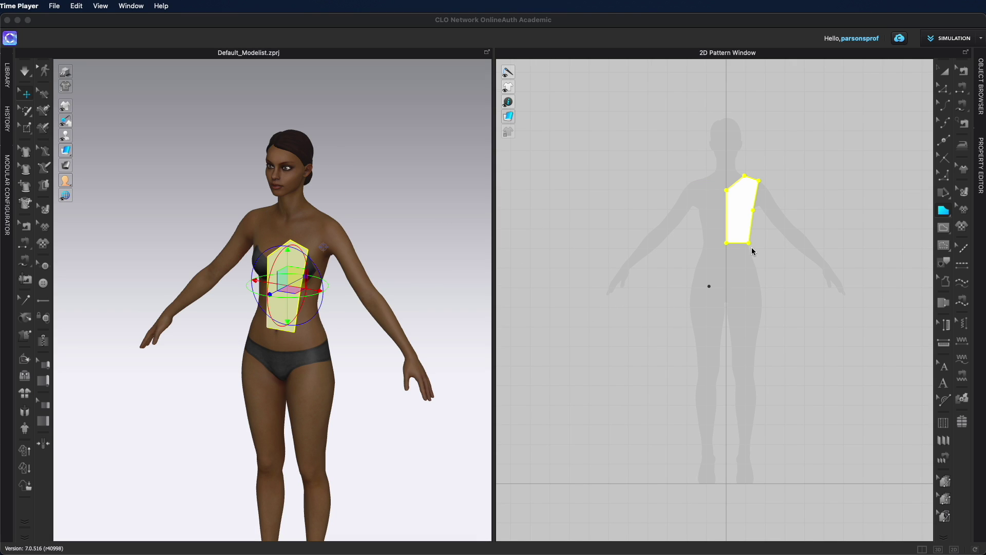
# - Start a second polygon beside the avatar's silhouette with a horizontal edge about 7.8 in long, with only the 2D window shown
pyautogui.click(612, 259)
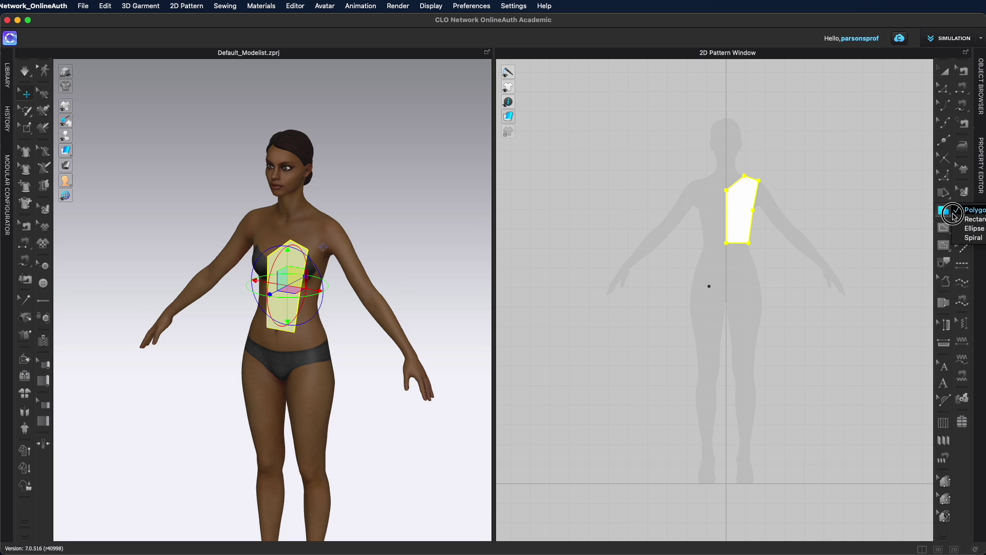
pyautogui.moveTo(916, 206); pyautogui.dragTo(888, 216, button='right')
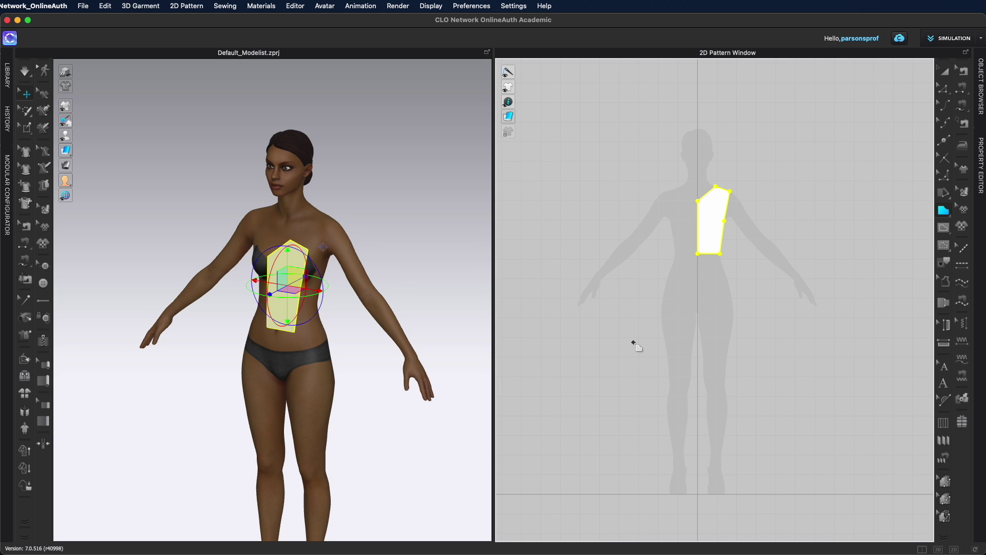
pyautogui.scroll(3, 890, 399)
pyautogui.hotkey('ctrl', '2')
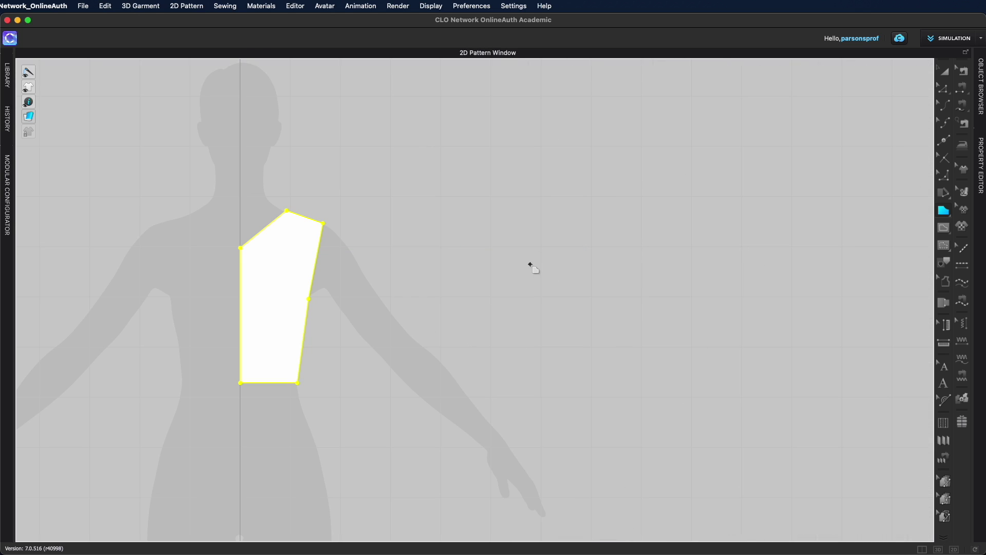
pyautogui.click(491, 198)
pyautogui.click(590, 199)
pyautogui.click(591, 198)
# - Place two further points after the horizontal edge and remove both from the unfinished outline
pyautogui.click(631, 268)
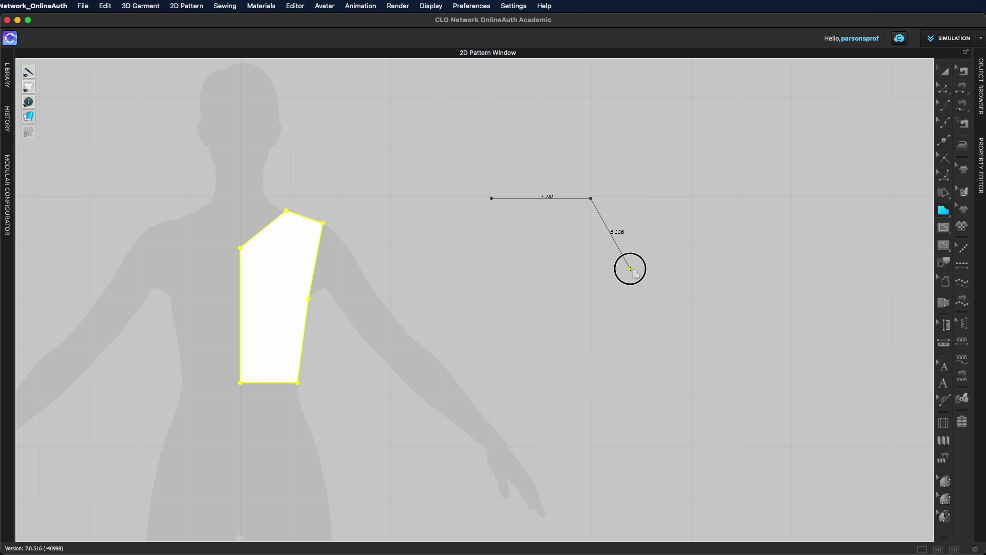
pyautogui.click(623, 325)
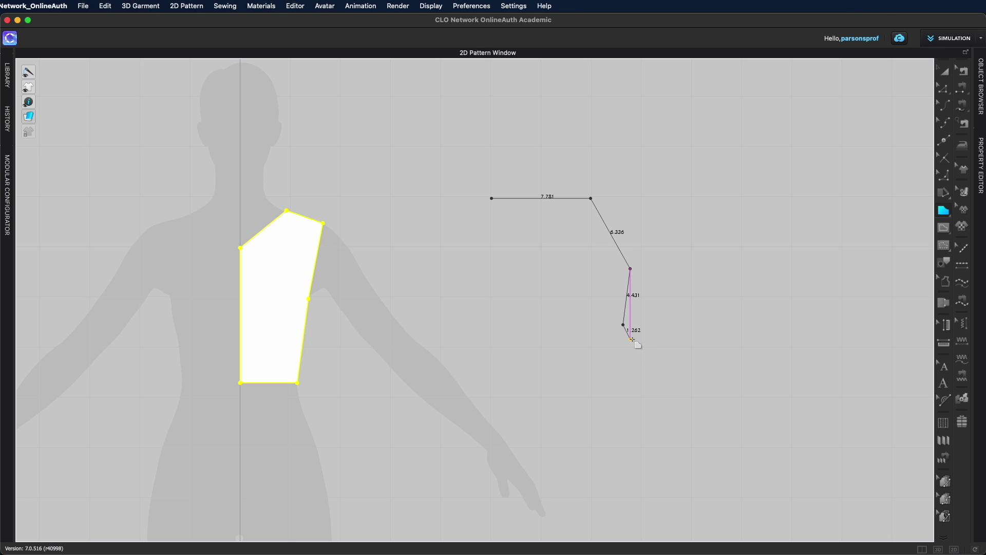
pyautogui.press('BackSpace')
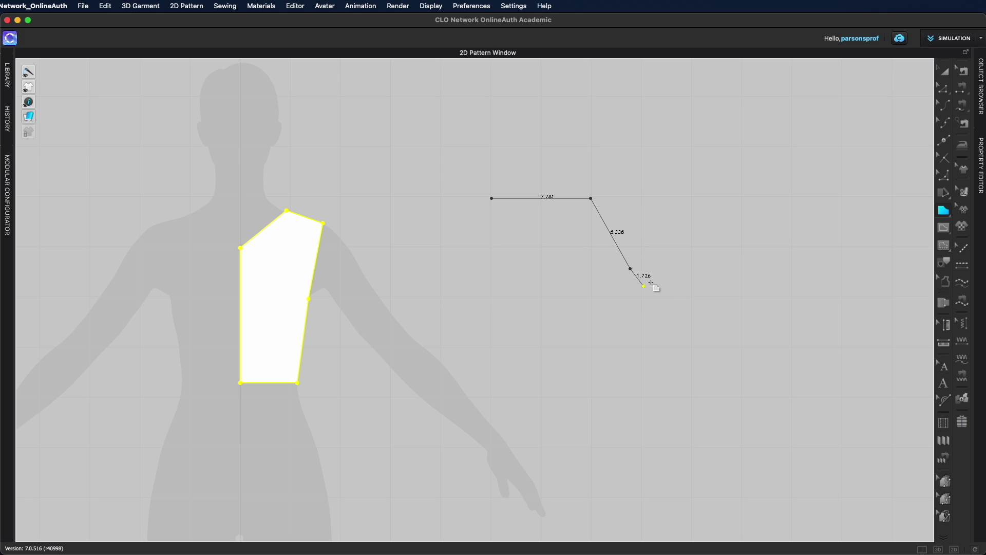
pyautogui.press('BackSpace')
# - Continue the outline downward with two edges about 6.5 in and 4.7 in long, and show angle guides at the last point
pyautogui.click(619, 276)
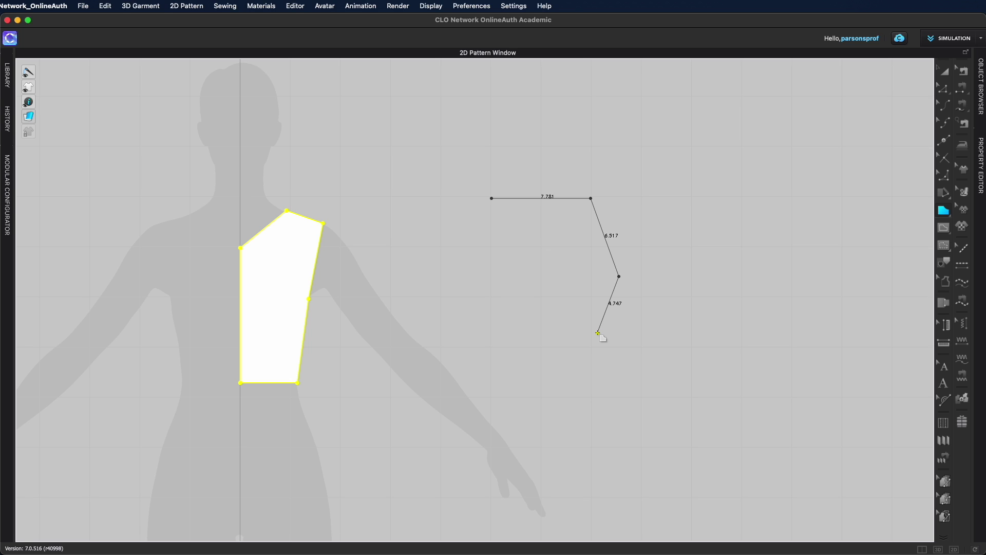
pyautogui.click(598, 333)
pyautogui.press('shift')
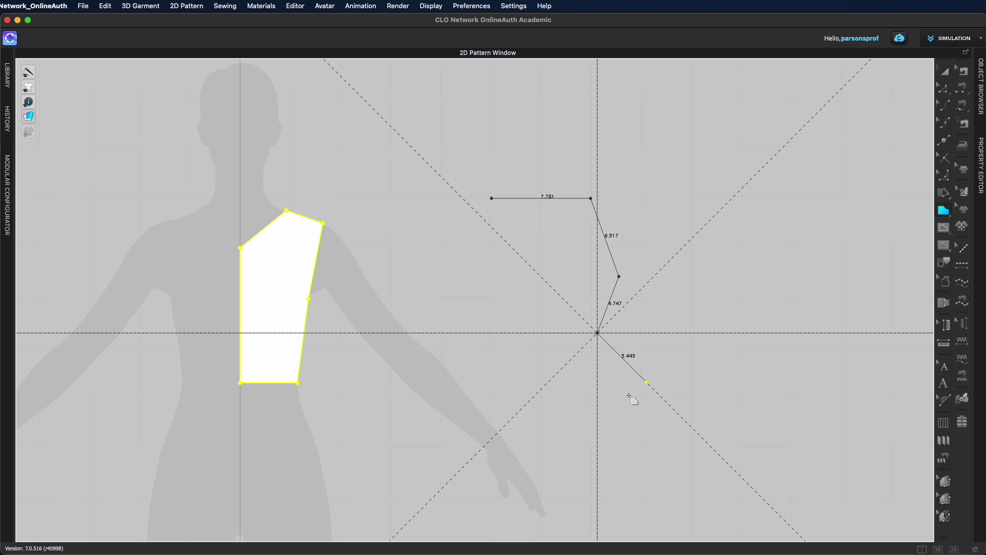
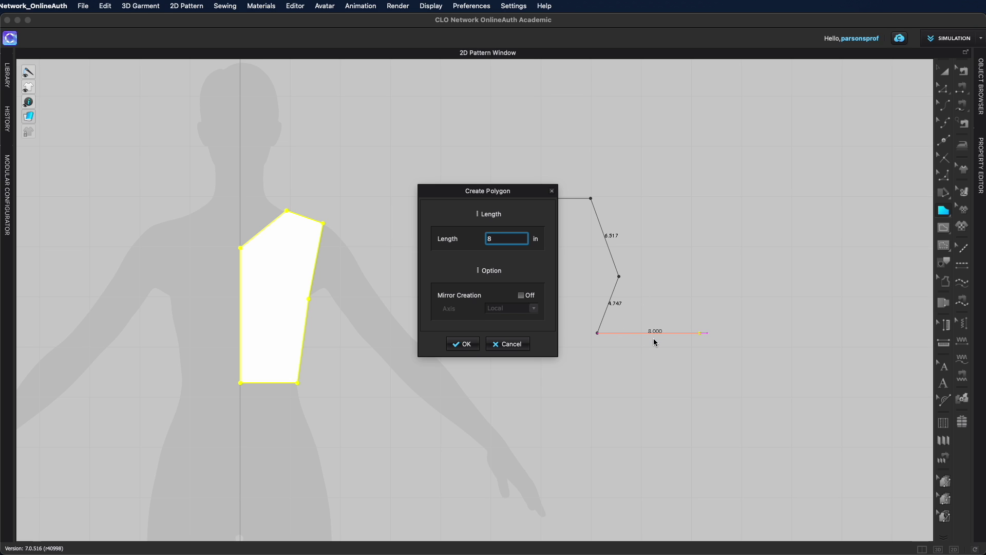
# - Create the polygon's next horizontal edge with an exact length of 6 in and Mirror Creation off
pyautogui.write('6')
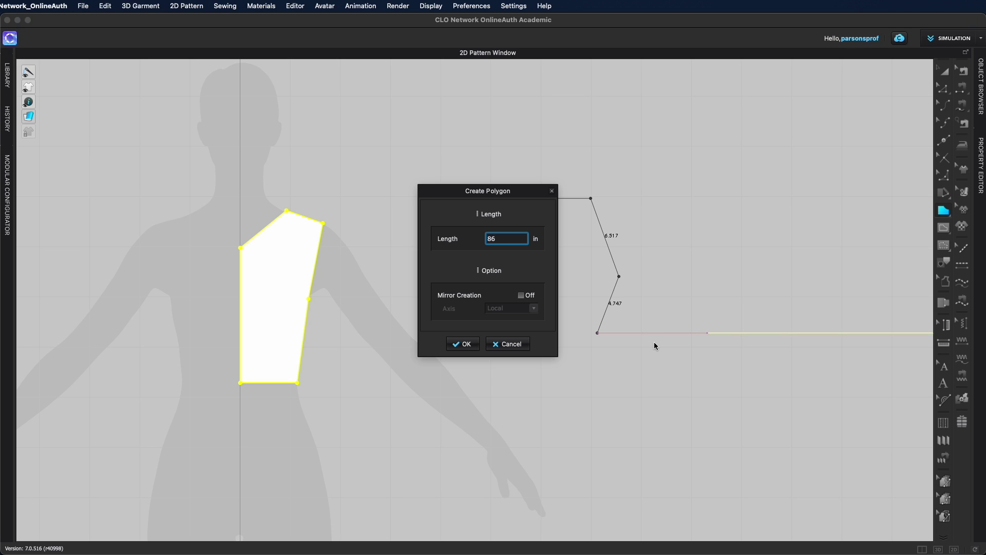
pyautogui.press('BackSpace')
pyautogui.write('5')
pyautogui.press('BackSpace')
pyautogui.write('5')
pyautogui.press('BackSpace')
pyautogui.press('BackSpace')
pyautogui.write('6')
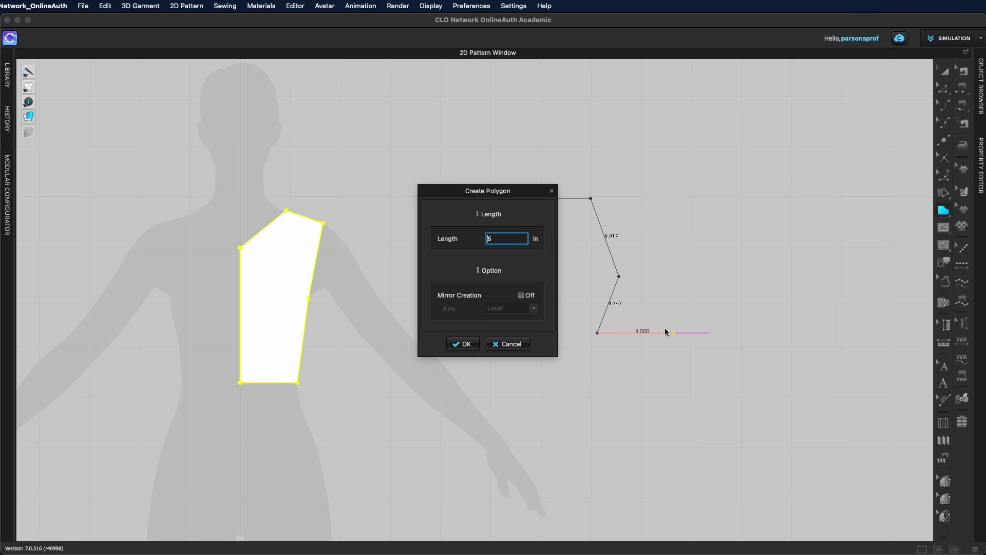
pyautogui.click(464, 344)
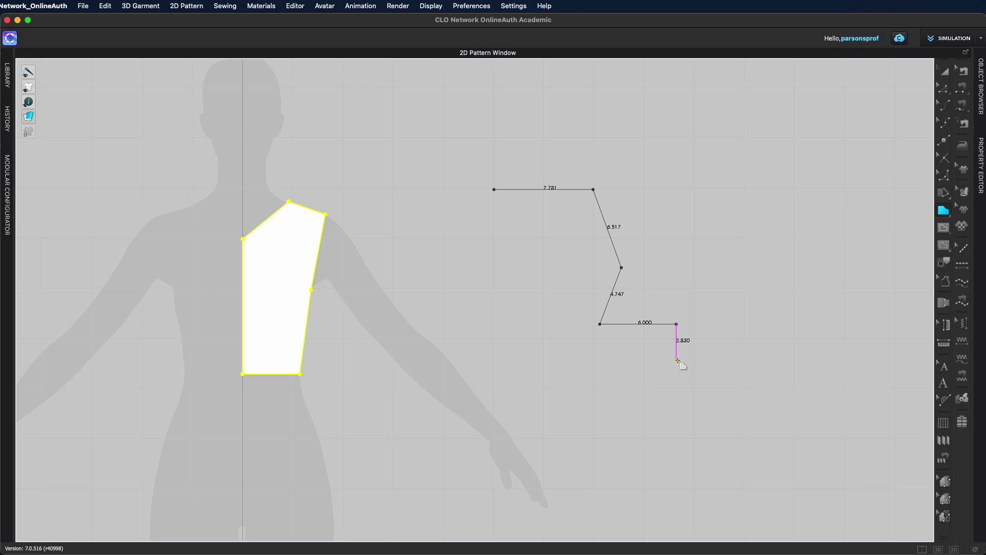
# - Continue the polygon outline from the 6 in edge with three edges about 8.9 in, 6.3 in and 4.8 in long
pyautogui.click(585, 392)
pyautogui.click(511, 362)
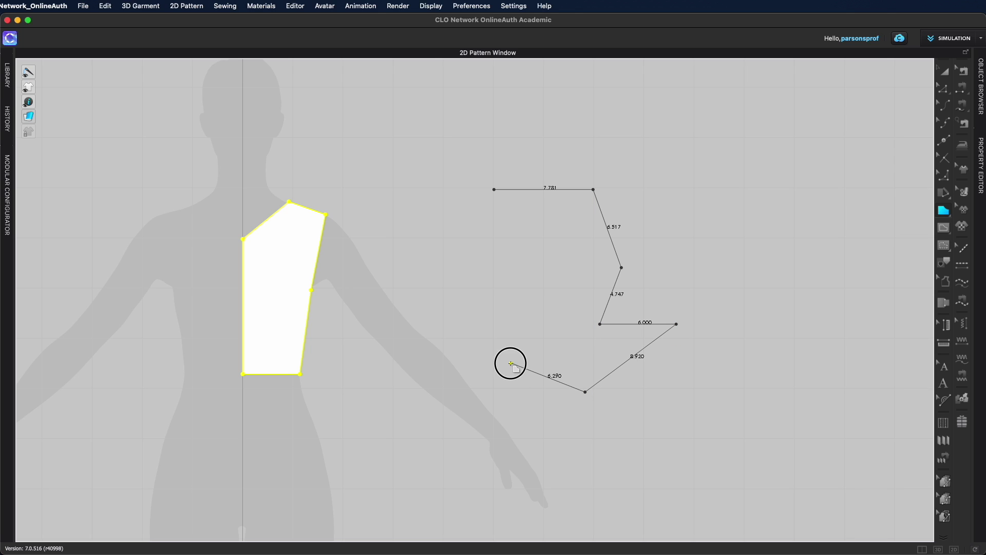
pyautogui.click(458, 335)
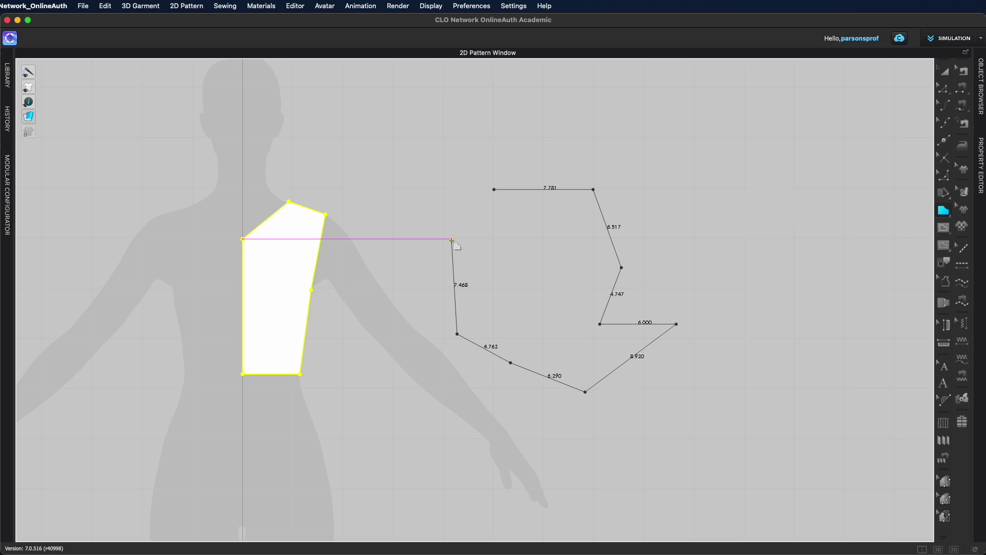
# - Create a vertical edge going up from the last point with an exact length of 15 in
pyautogui.press('shift')
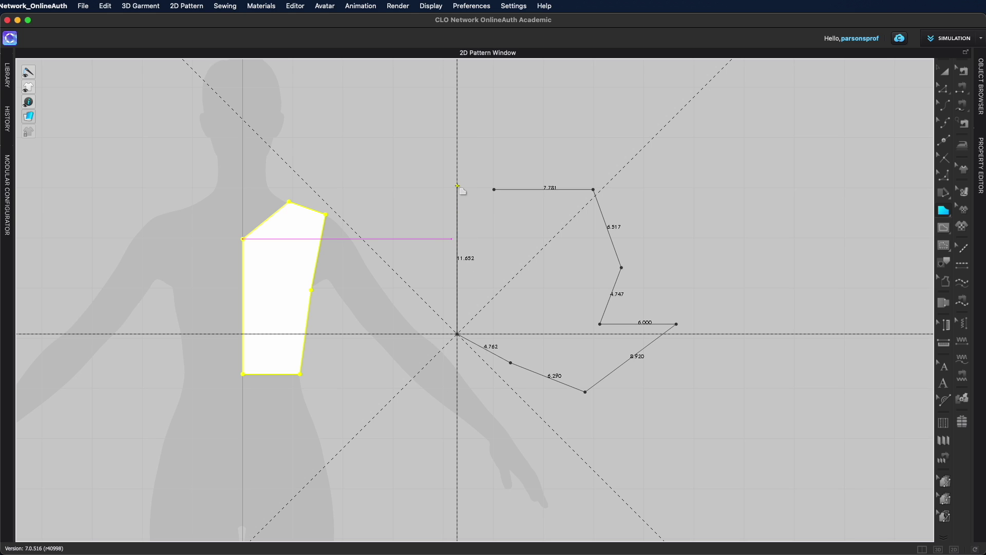
pyautogui.click(458, 147)
pyautogui.rightClick(458, 148)
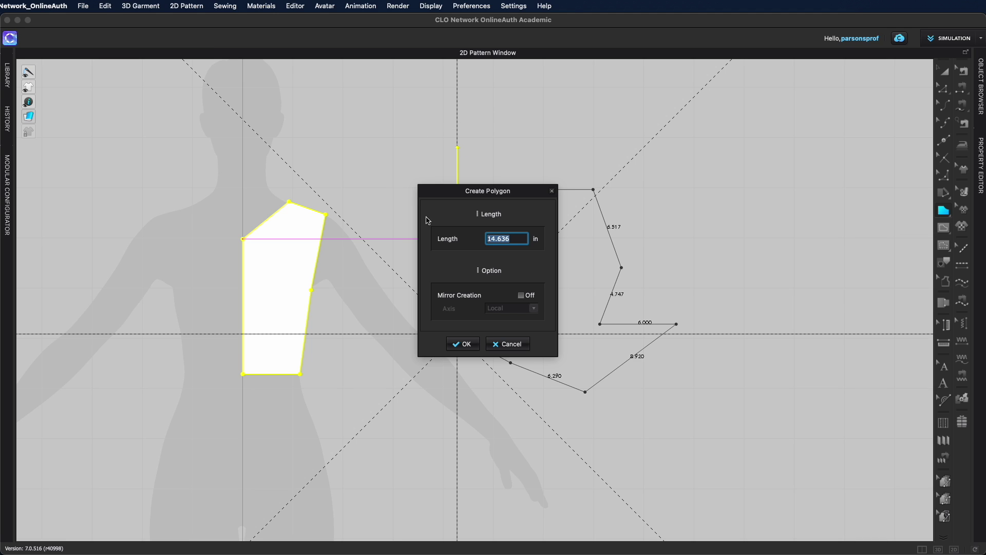
pyautogui.moveTo(511, 194); pyautogui.dragTo(395, 159)
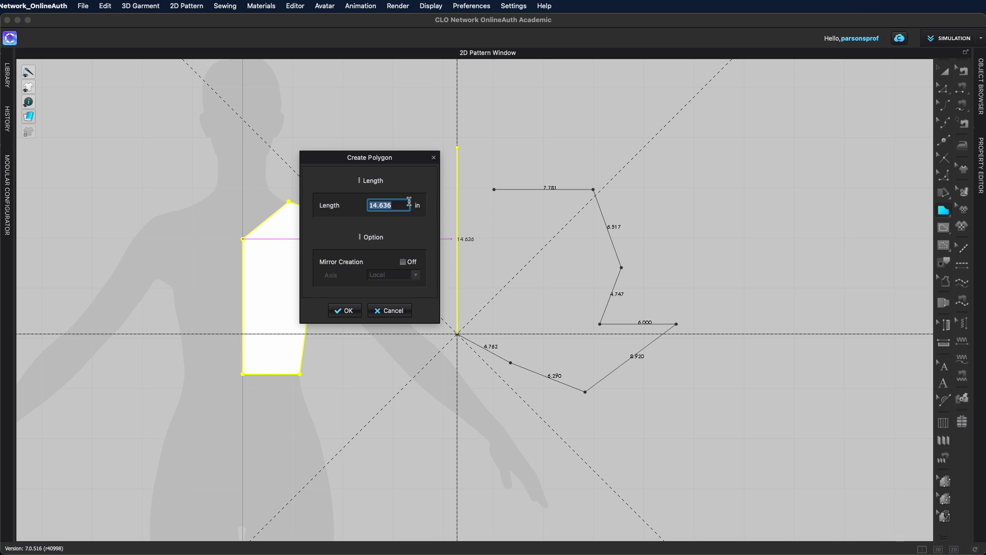
pyautogui.write('15')
pyautogui.click(350, 308)
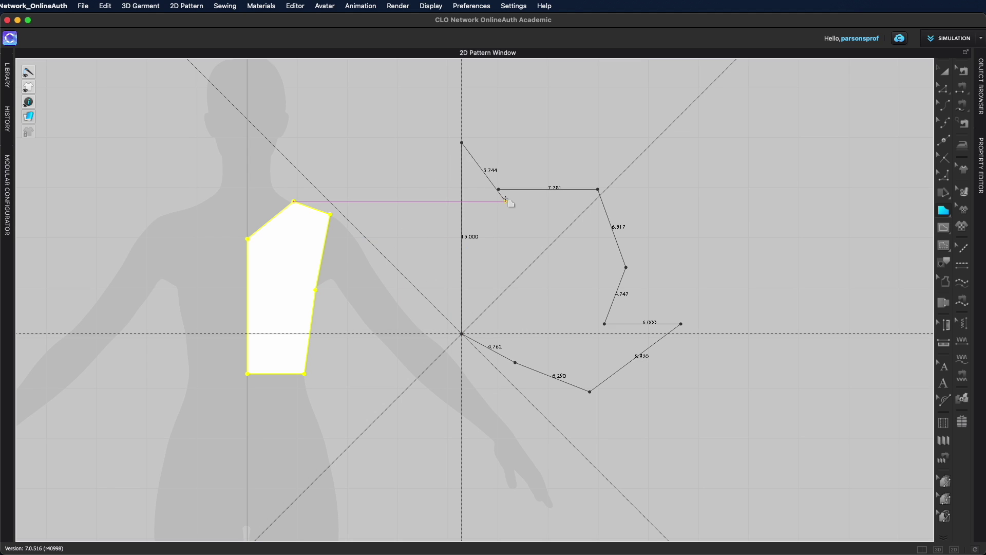
# - Close the irregular polygon by joining the vertical edge's upper end to the outline's starting point
pyautogui.click(462, 142)
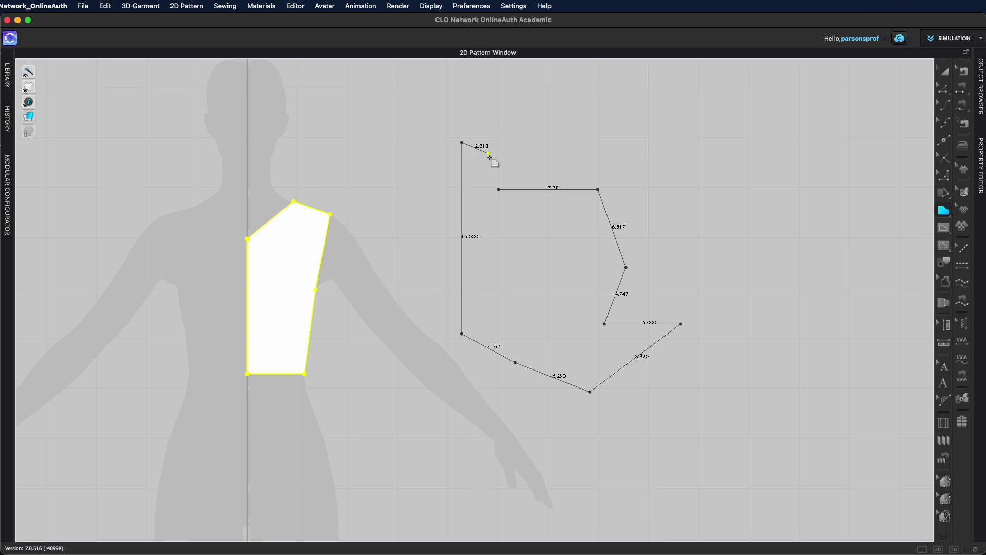
pyautogui.click(499, 189)
pyautogui.click(499, 189)
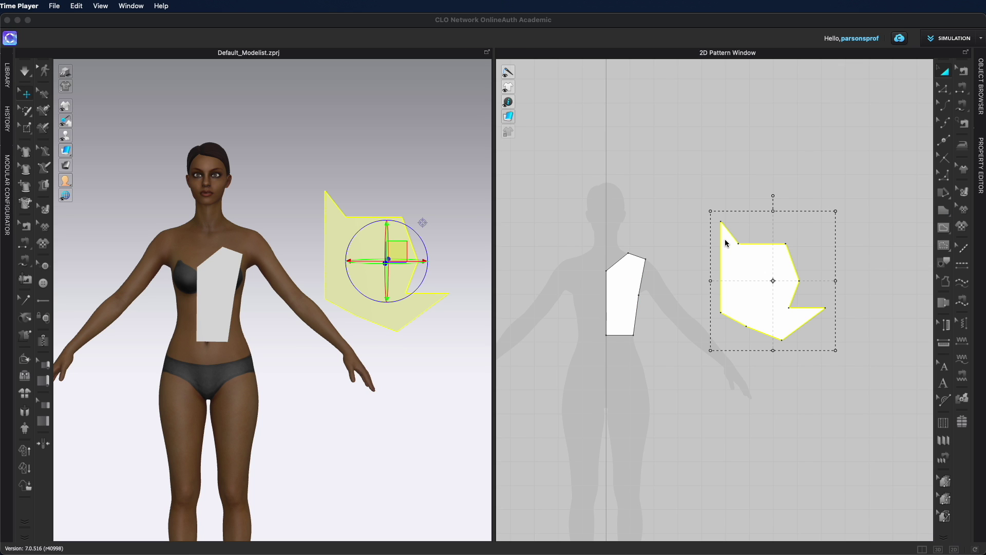
# - Delete both pattern pieces, the irregular polygon and the half bodice on the avatar's silhouette
pyautogui.click(772, 261)
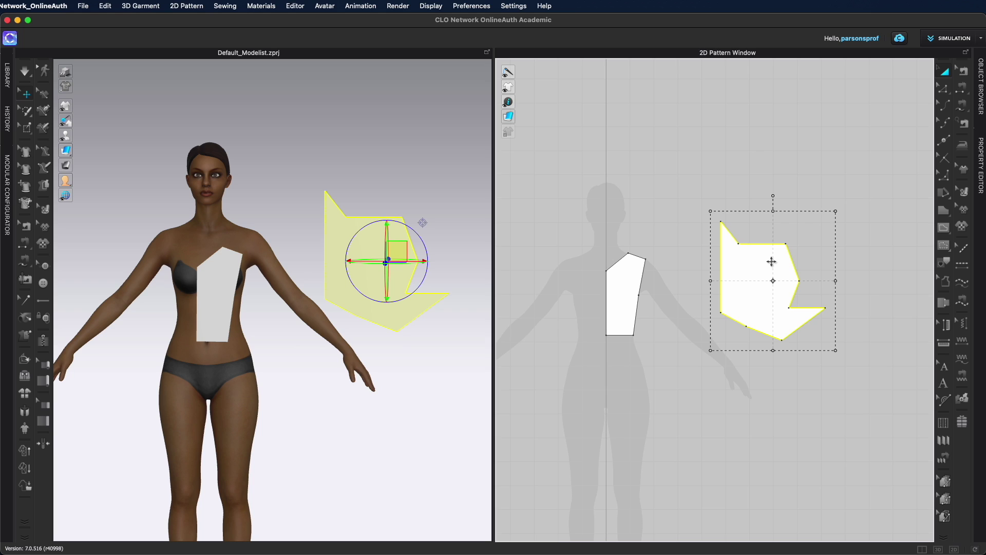
pyautogui.press('Delete')
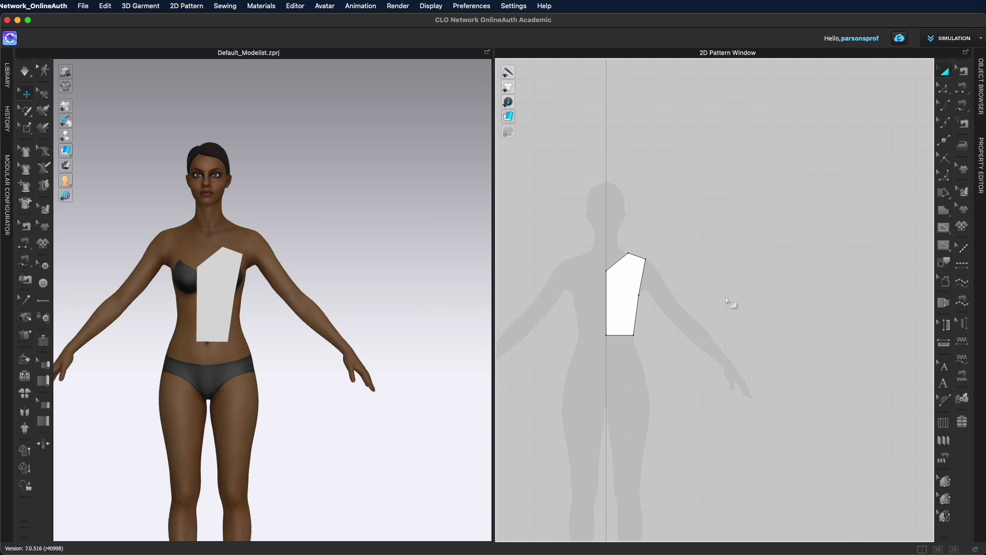
pyautogui.click(628, 270)
pyautogui.press('Delete')
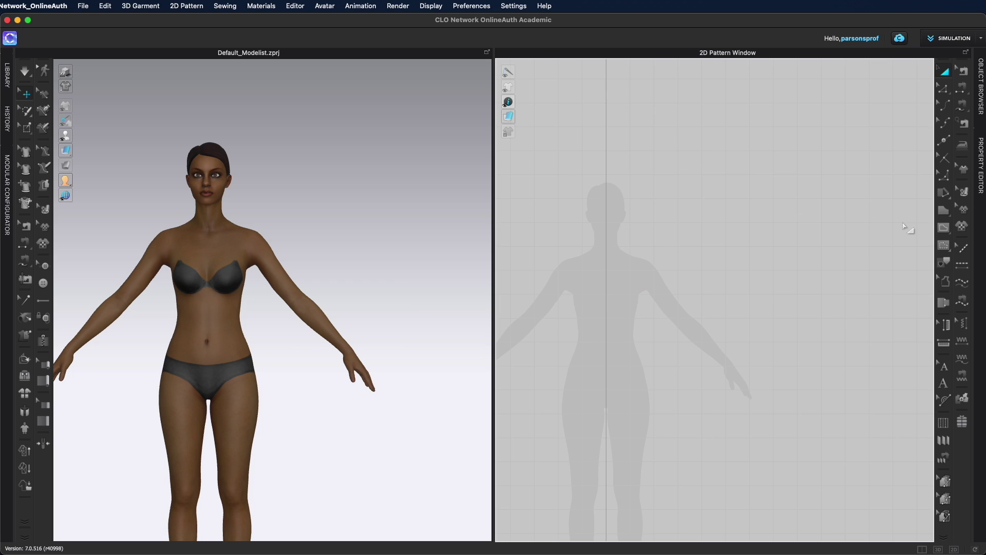
# - Show only the 2D window and start a polygon at the silhouette's centre line with a curved neckline about 3.6 in long
pyautogui.click(944, 210)
pyautogui.click(954, 549)
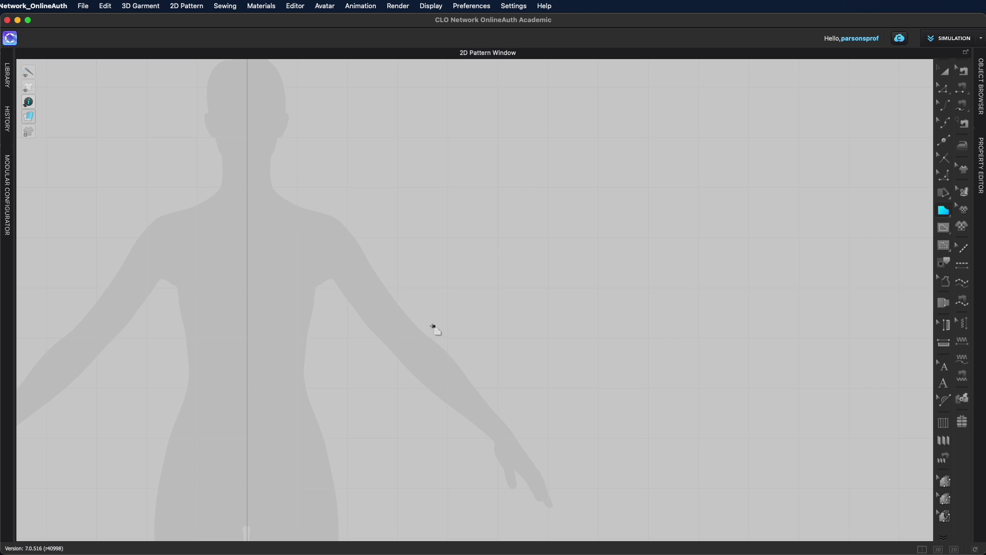
pyautogui.moveTo(435, 326); pyautogui.dragTo(596, 302, button='middle')
pyautogui.scroll(3, 429, 220)
pyautogui.click(424, 210)
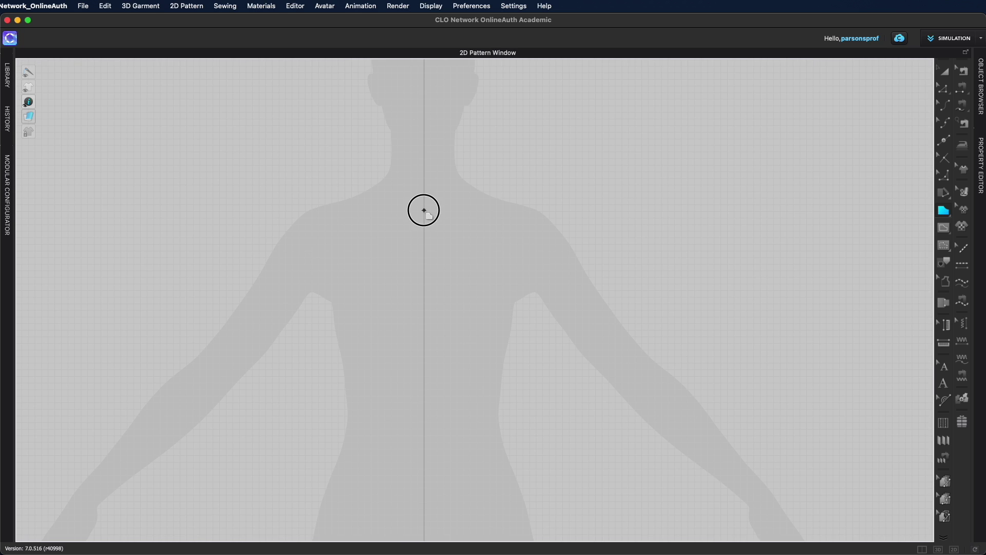
pyautogui.click(478, 189)
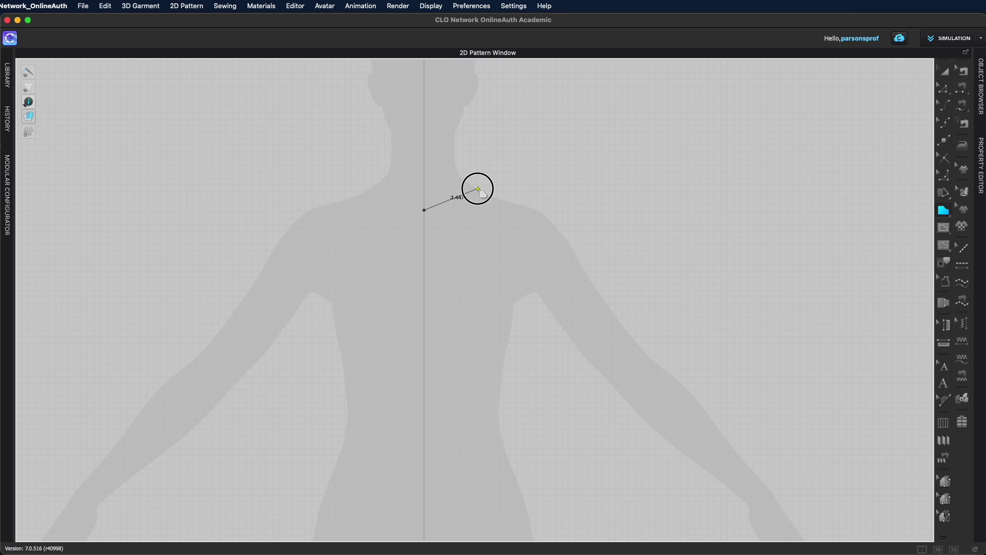
pyautogui.moveTo(478, 189); pyautogui.dragTo(492, 164)
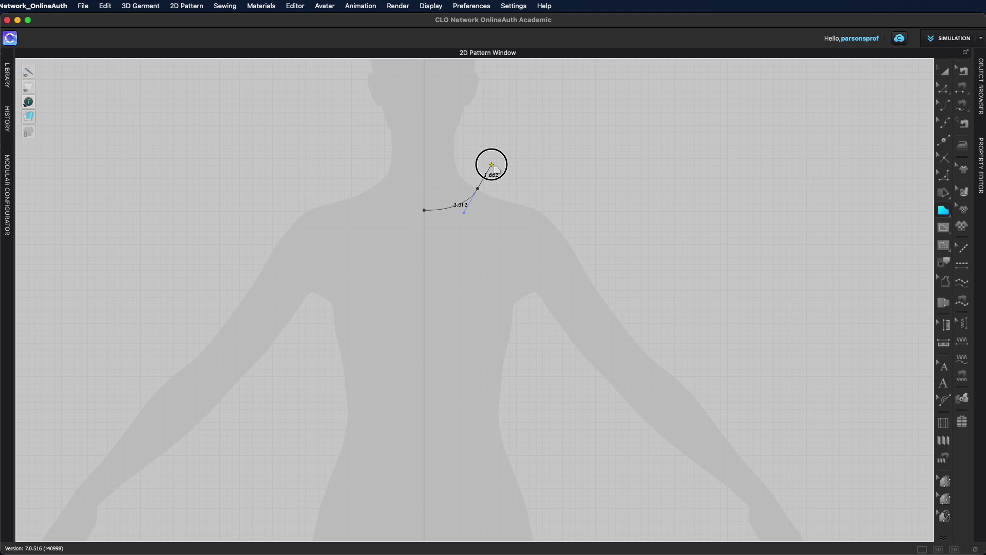
pyautogui.moveTo(491, 164); pyautogui.dragTo(492, 165)
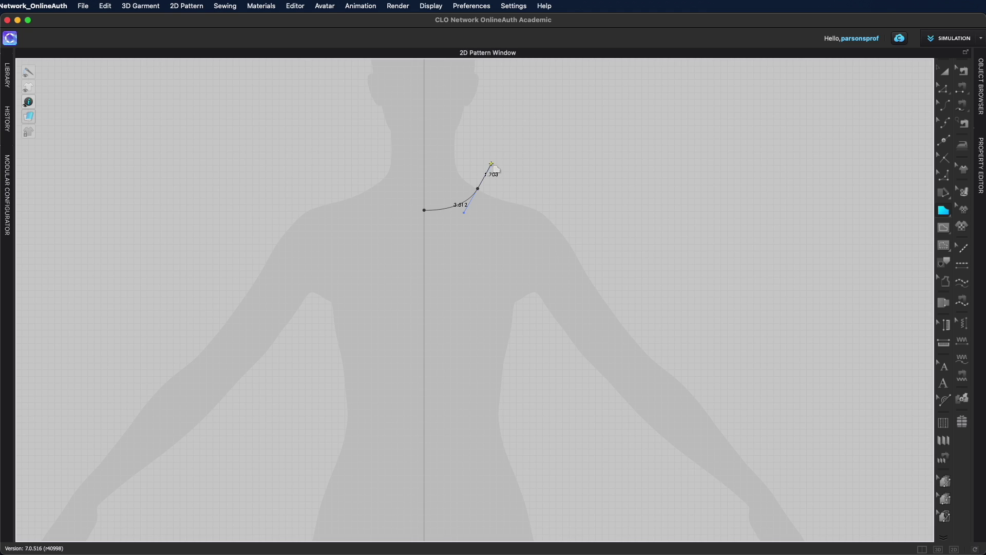
# - Continue from the neckline with a straight shoulder edge about 2.6 in long and a curved armhole about 6.2 in long
pyautogui.click(480, 189)
pyautogui.click(519, 205)
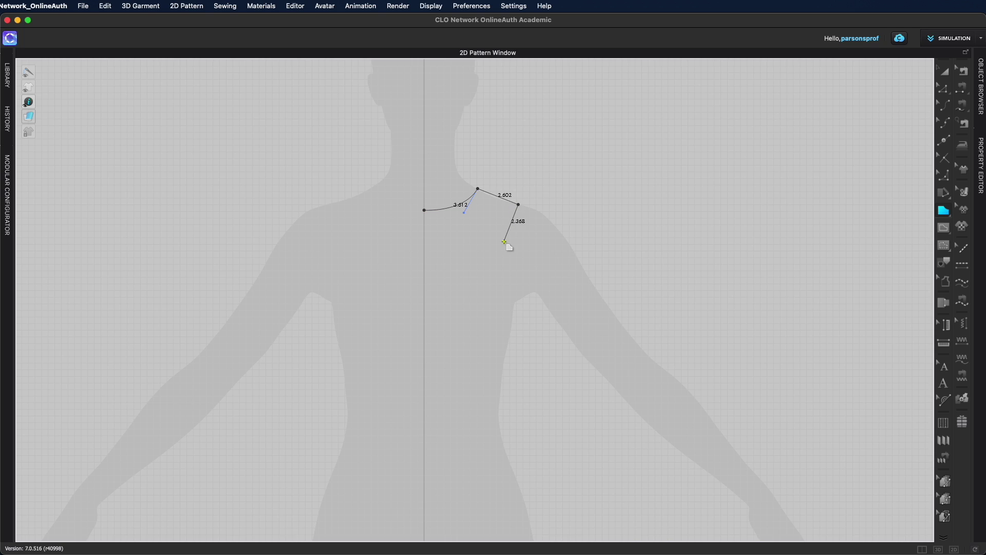
pyautogui.click(513, 305)
pyautogui.moveTo(514, 304); pyautogui.dragTo(537, 330)
# - Add a side edge about 7.5 in and a waist edge about 4.5 in long, and close the half bodice along the centre line
pyautogui.click(500, 429)
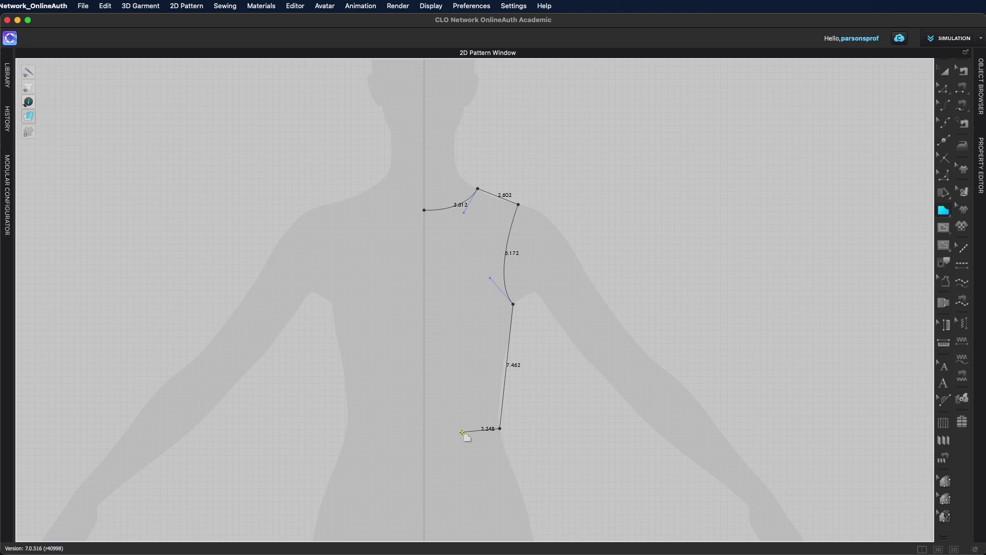
pyautogui.click(425, 429)
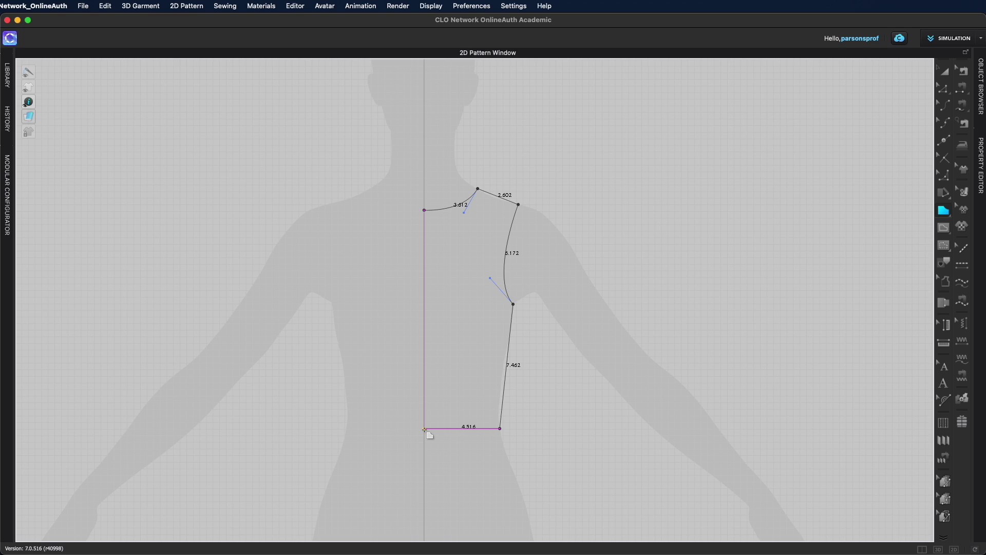
pyautogui.click(425, 211)
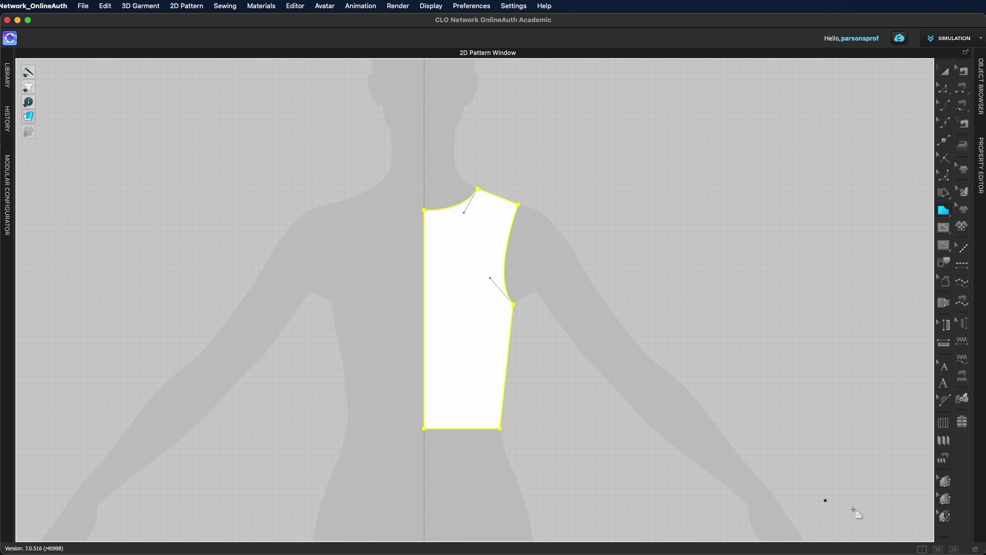
# - Show the 3D and 2D windows together and reposition the half bodice in front of the avatar's chest from the side view
pyautogui.click(922, 549)
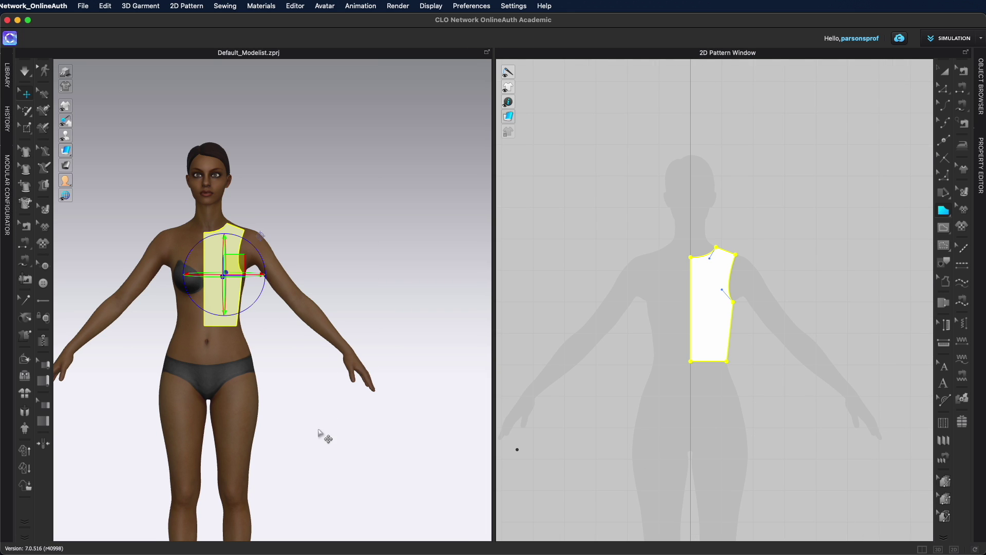
pyautogui.moveTo(337, 311); pyautogui.dragTo(206, 308, button='right')
pyautogui.moveTo(173, 262); pyautogui.dragTo(205, 268)
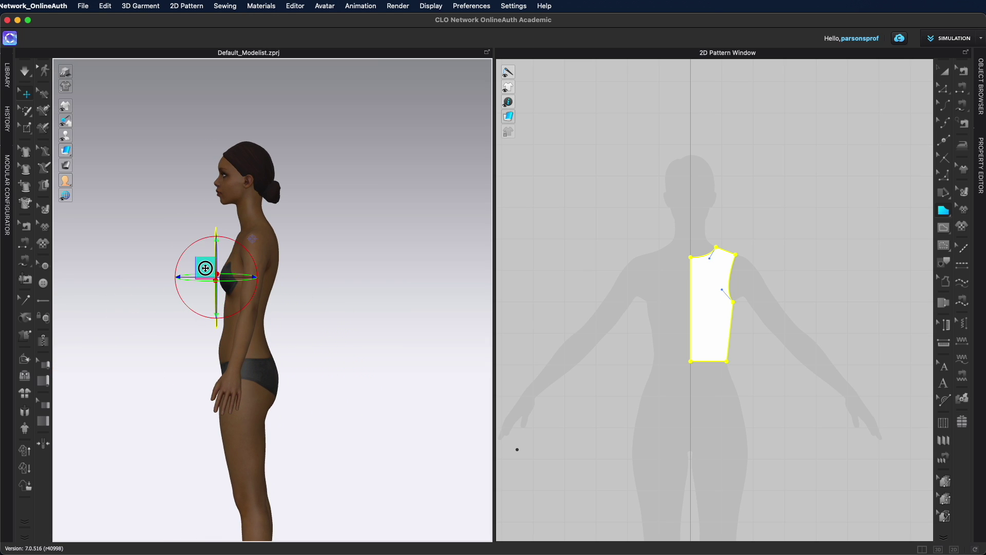
pyautogui.moveTo(284, 362); pyautogui.dragTo(388, 344, button='right')
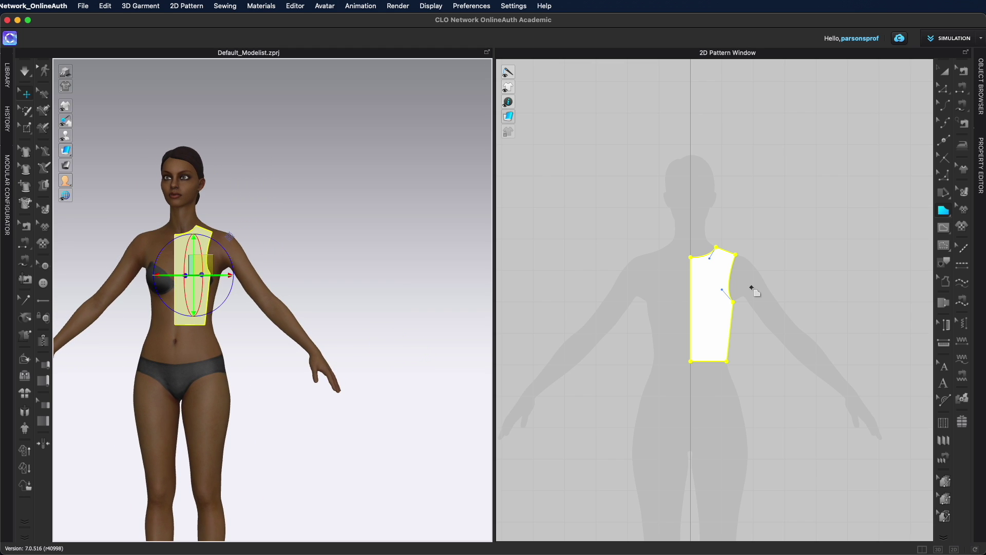
# - With only the 2D window shown, start the opposite half bodice at the shoulder with an armhole about 6.9 in long, using a curve point
pyautogui.hotkey('ctrl', 'shift', '2')
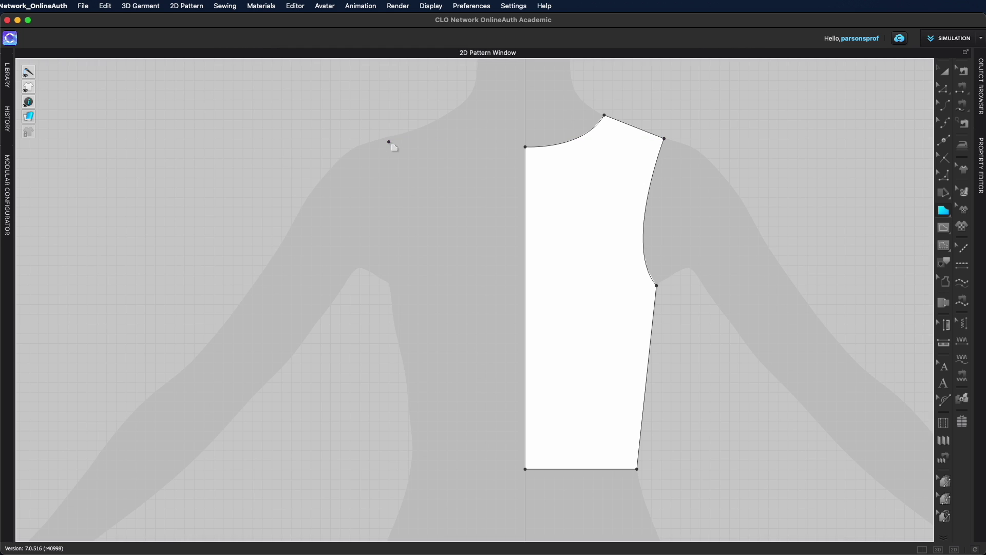
pyautogui.click(360, 132)
pyautogui.click(388, 249)
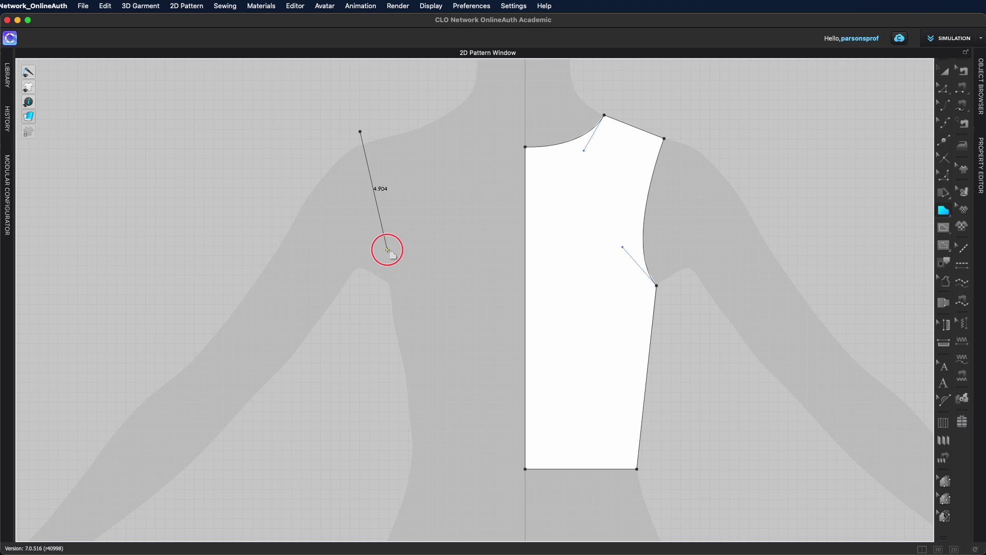
pyautogui.moveTo(388, 250); pyautogui.dragTo(381, 293)
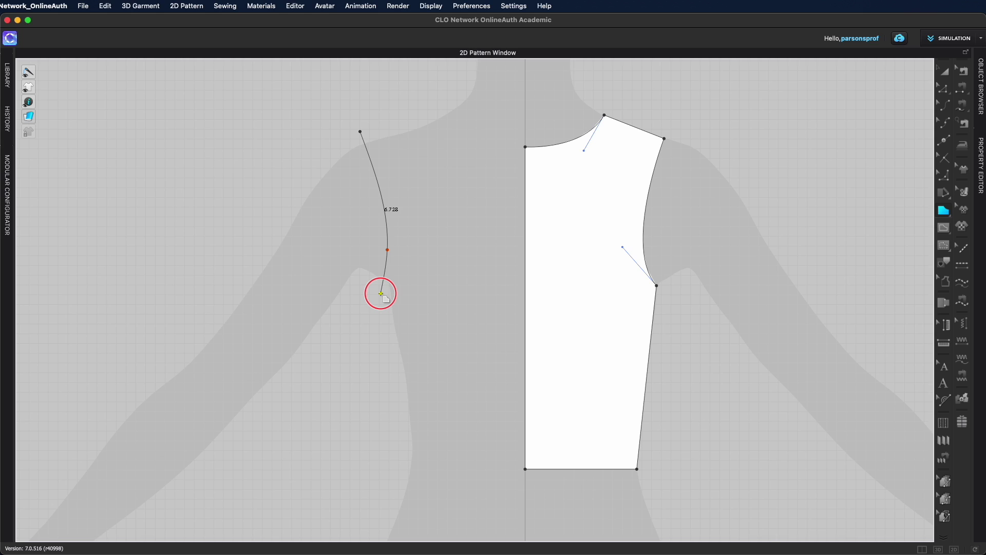
pyautogui.moveTo(381, 294)
pyautogui.mouseDown()
pyautogui.moveTo(389, 281)
pyautogui.moveTo(381, 285)
pyautogui.moveTo(387, 301)
pyautogui.moveTo(366, 293)
pyautogui.moveTo(377, 298)
pyautogui.mouseUp()
pyautogui.click(377, 298)
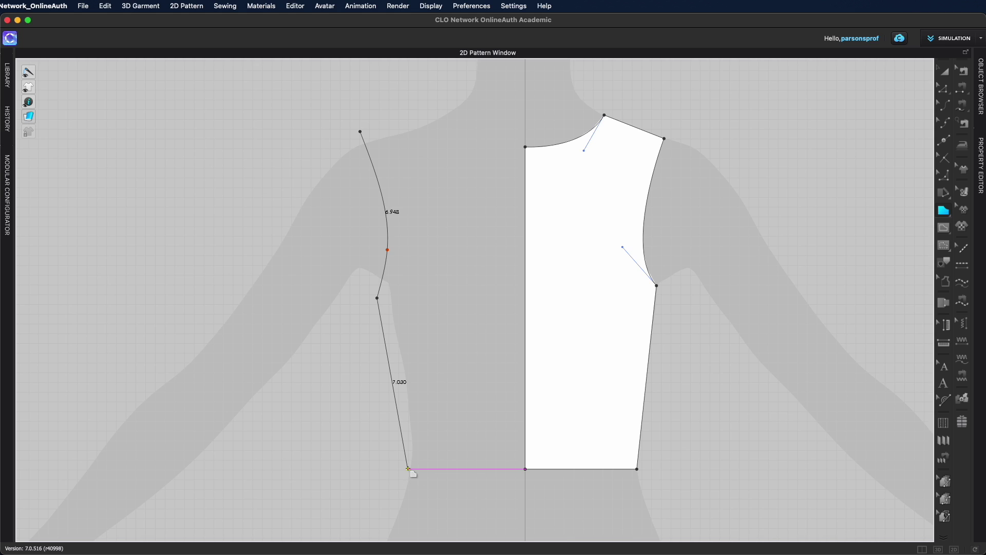
# - Continue with a side edge about 7 in, a waist edge about 4.7 in and a centre edge about 13 in long
pyautogui.click(408, 468)
pyautogui.click(525, 469)
pyautogui.click(526, 148)
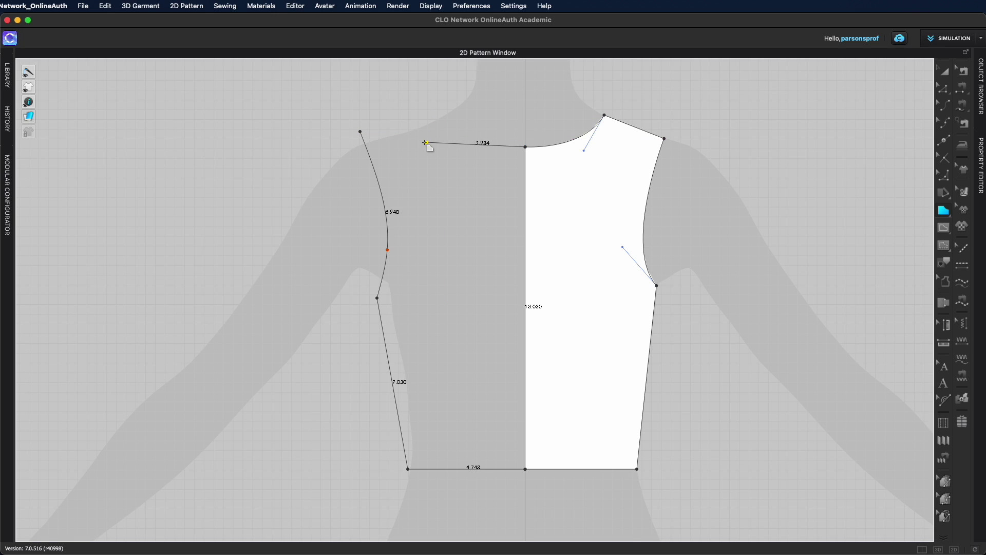
# - Draw the neckline about 4.2 in long through a curve point and close the piece with a shoulder edge about 3.6 in long
pyautogui.click(468, 138)
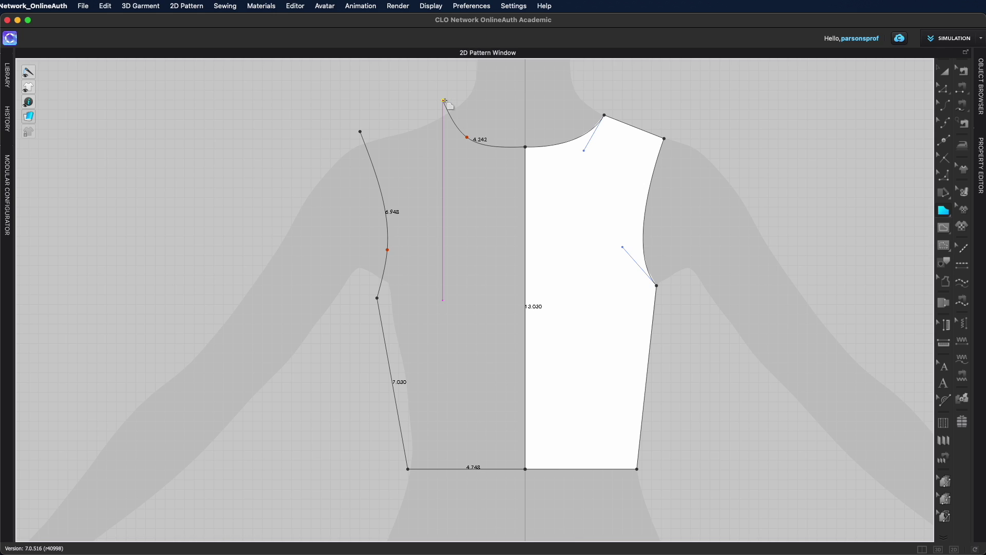
pyautogui.click(444, 101)
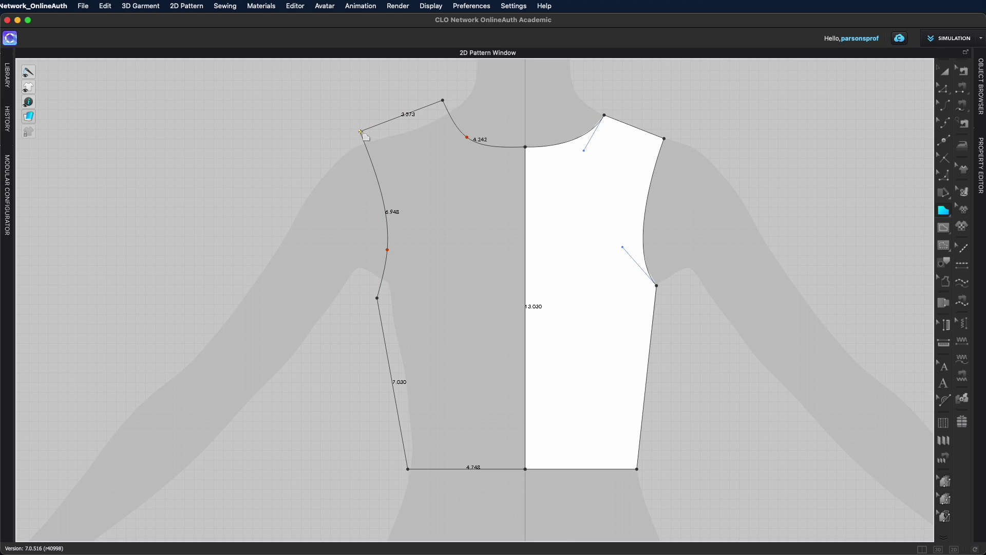
pyautogui.click(362, 132)
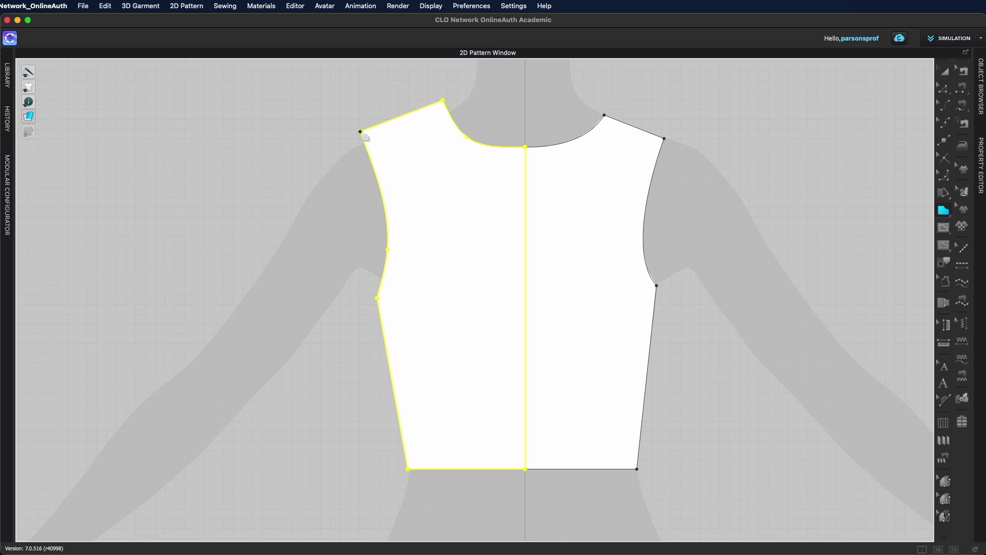
# - Move the new half bodice away from the centre line, leaving a narrow gap between the two pieces
pyautogui.click(948, 72)
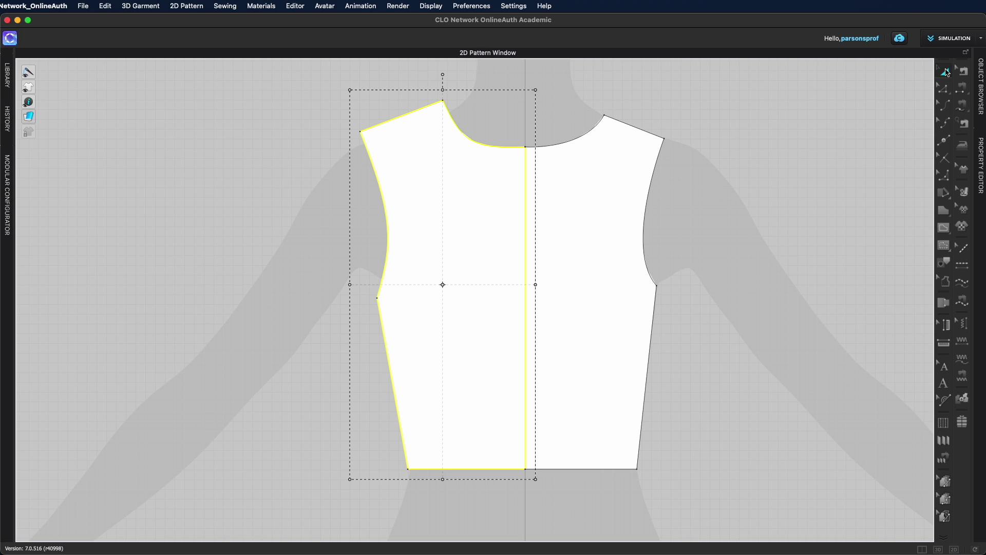
pyautogui.moveTo(476, 235); pyautogui.dragTo(433, 233)
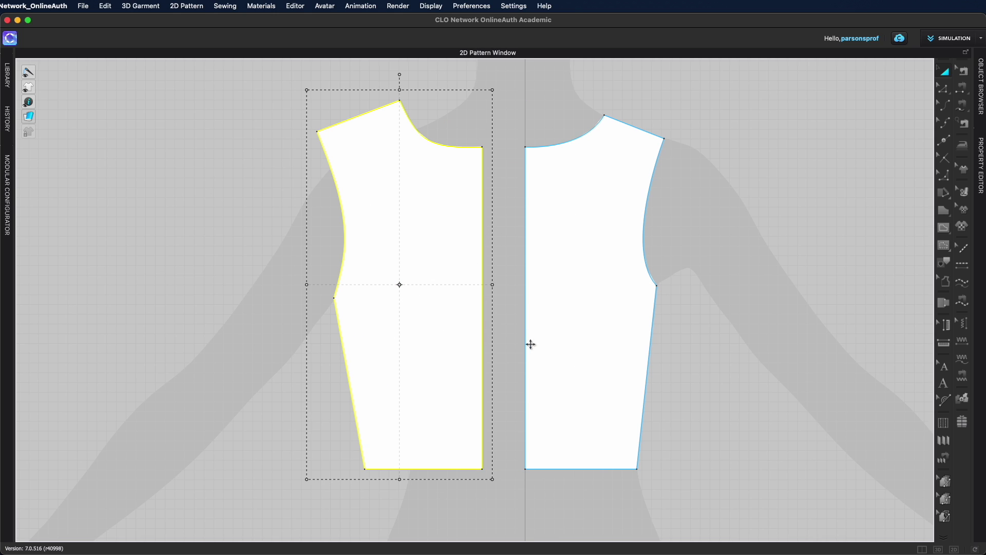
pyautogui.moveTo(439, 251); pyautogui.dragTo(466, 250)
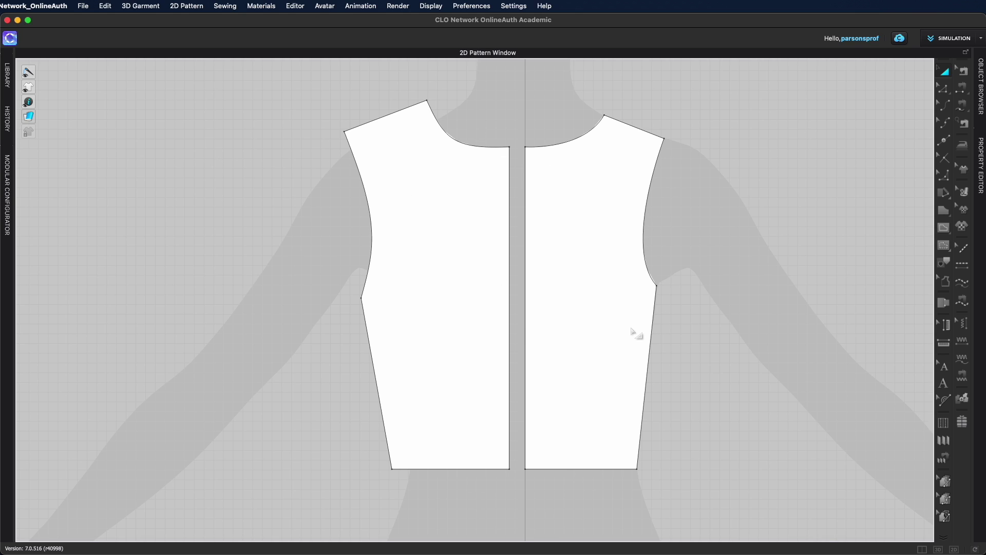
# - Merge the two half bodices into one piece along their centre edges and clear the selection
pyautogui.click(945, 90)
pyautogui.click(509, 269)
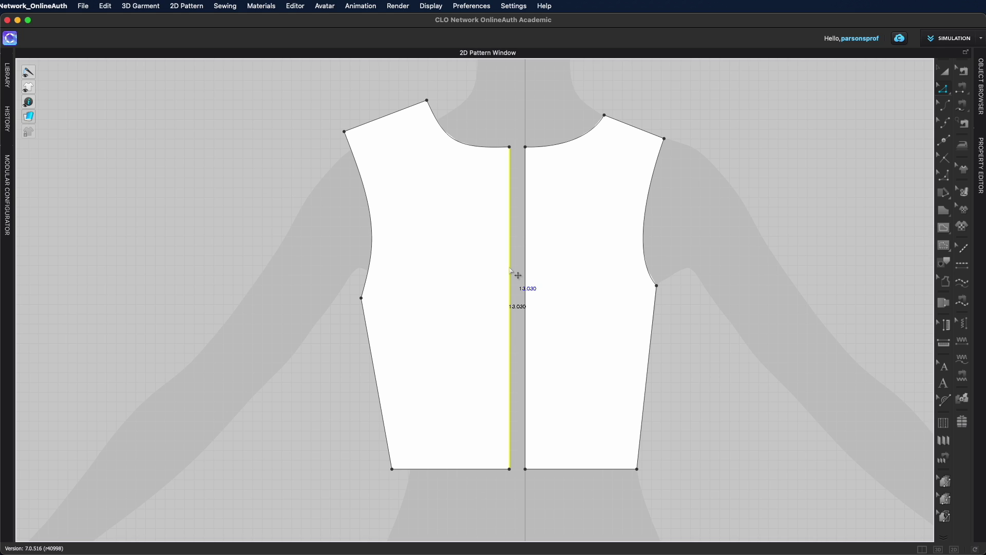
pyautogui.keyDown('shift'); pyautogui.click(526, 260); pyautogui.keyUp('shift')
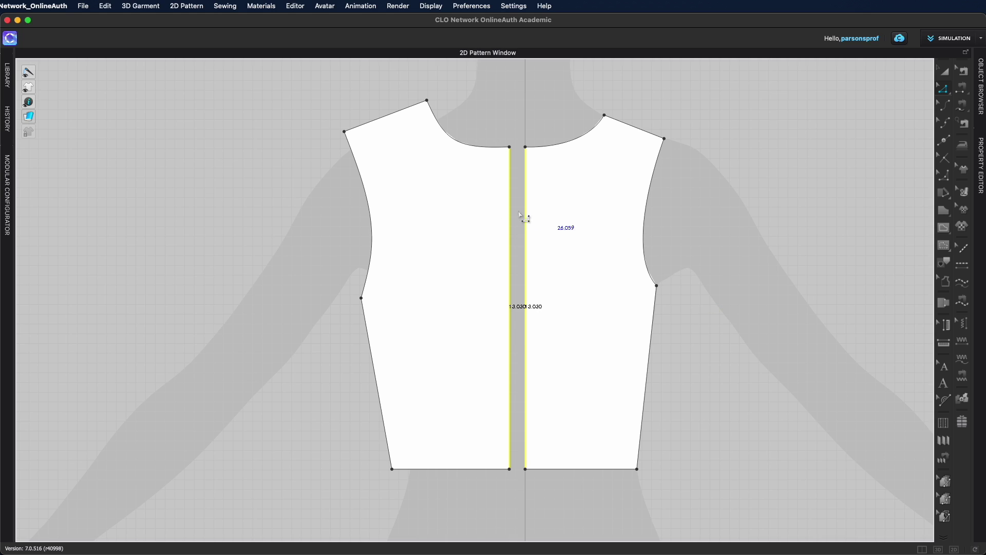
pyautogui.rightClick(525, 284)
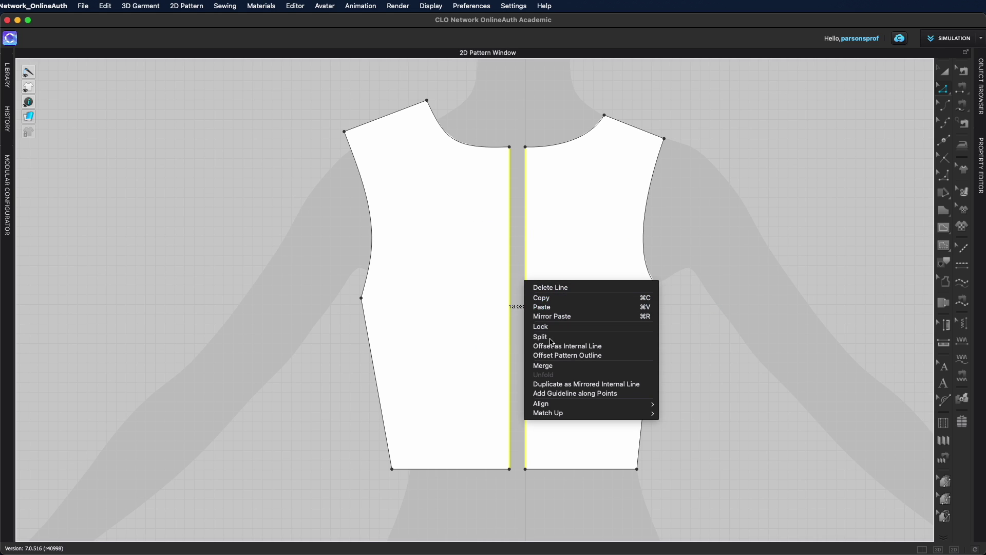
pyautogui.click(563, 371)
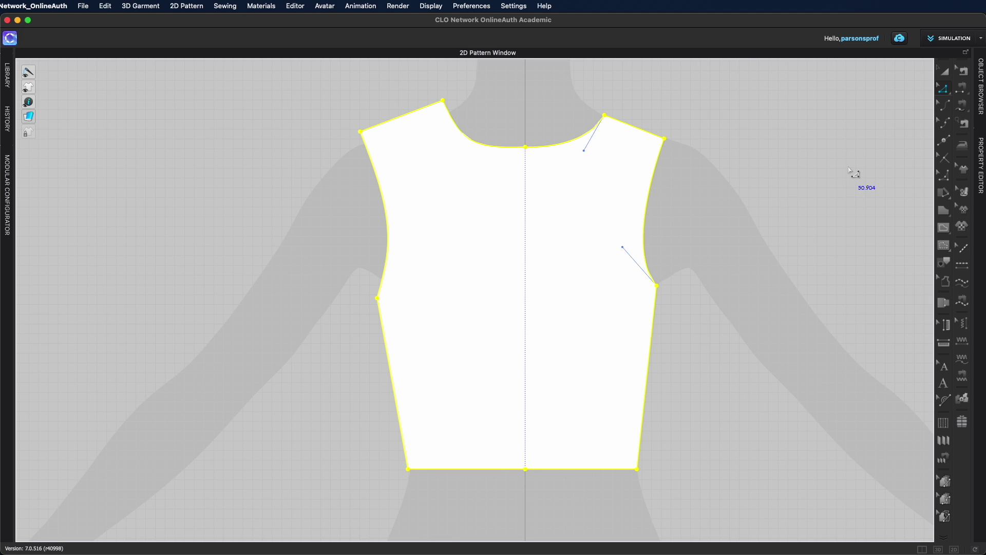
pyautogui.click(946, 71)
pyautogui.click(734, 224)
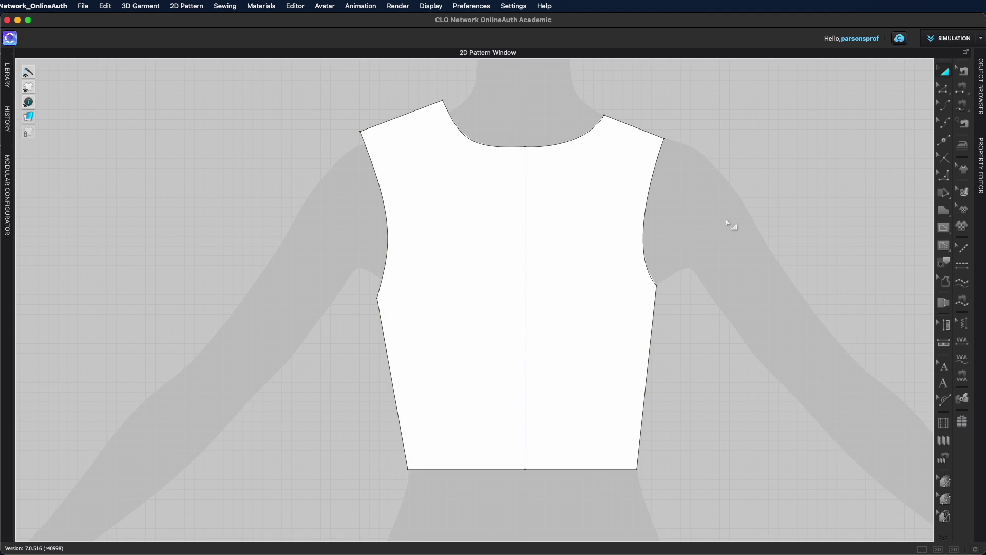
# - Move the merged bodice sideways until it is centred on the avatar's centre line, undoing the trial copy and paste
pyautogui.scroll(-5, 636, 304)
pyautogui.click(613, 300)
pyautogui.moveTo(613, 300); pyautogui.dragTo(504, 310)
pyautogui.press('super+c')
pyautogui.press('super+v')
pyautogui.press('super+z')
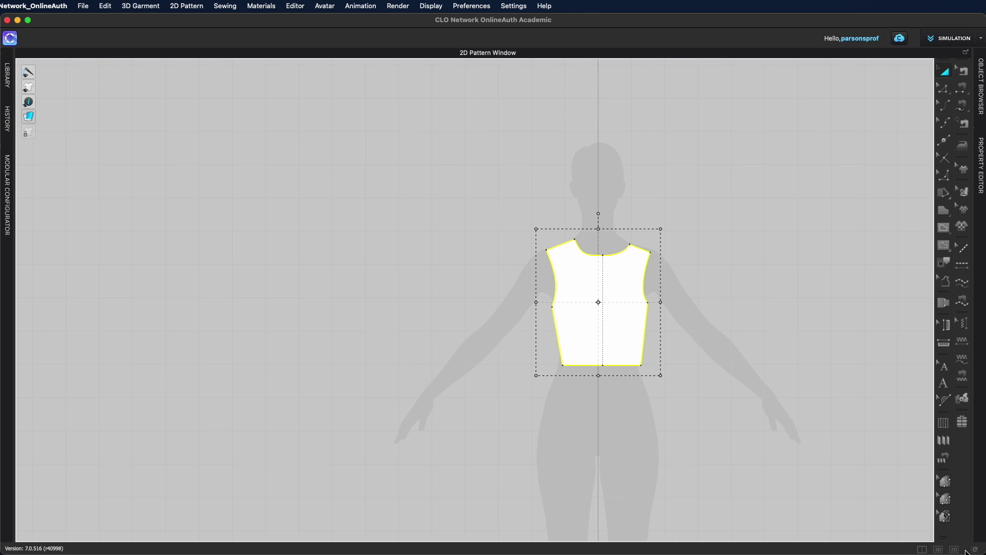
# - Check the merged bodice from the side beside the avatar in 3D, and delete it back in the 2D-only view
pyautogui.click(923, 549)
pyautogui.moveTo(434, 348); pyautogui.dragTo(359, 381, button='right')
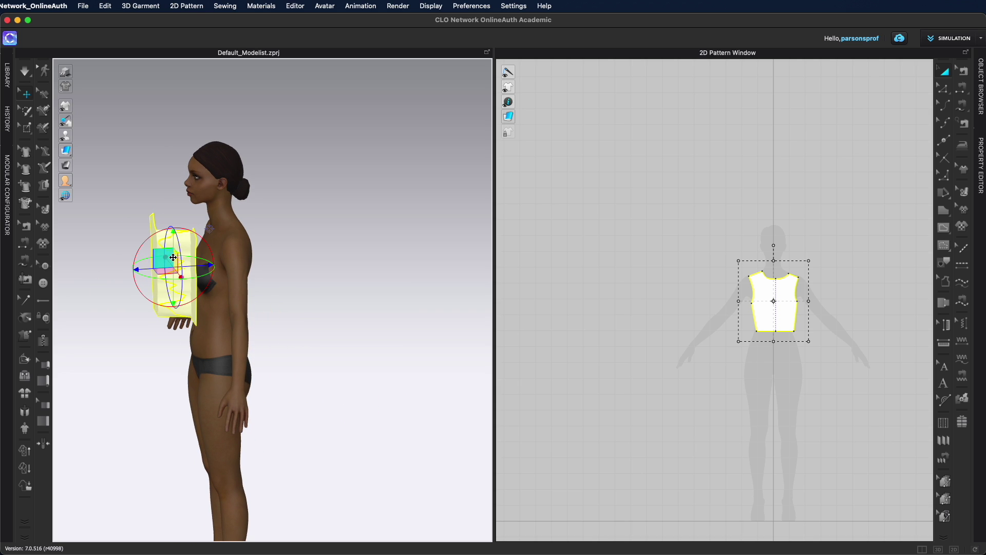
pyautogui.moveTo(225, 312); pyautogui.dragTo(948, 551, button='right')
pyautogui.click(953, 548)
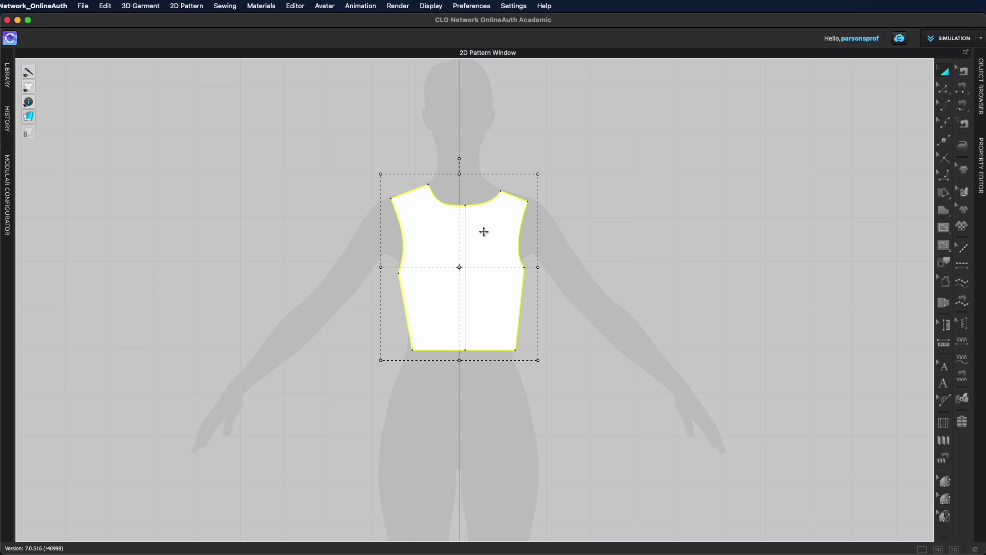
pyautogui.press('Delete')
pyautogui.scroll(2, 562, 311)
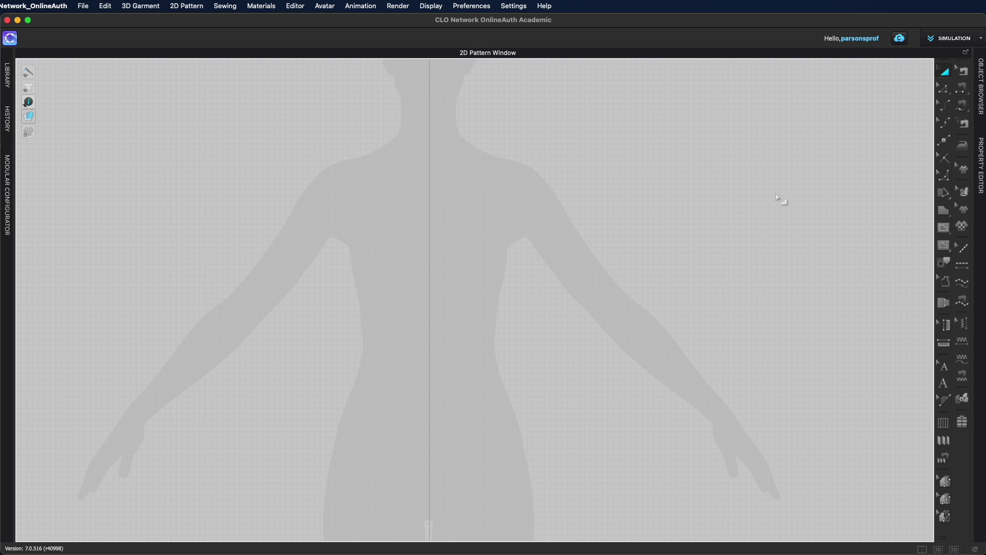
# - Start a new polygon on the centre line at the upper chest with a 0.331 in first segment and Mirror Creation on, axis Local
pyautogui.press('h')
pyautogui.scroll(2, 487, 225)
pyautogui.click(476, 225)
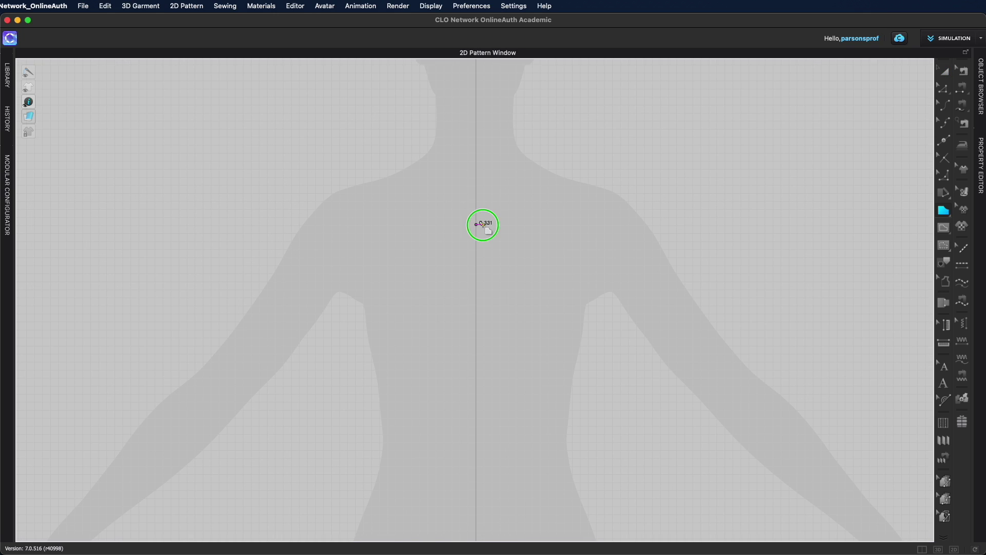
pyautogui.click(481, 226)
pyautogui.click(521, 296)
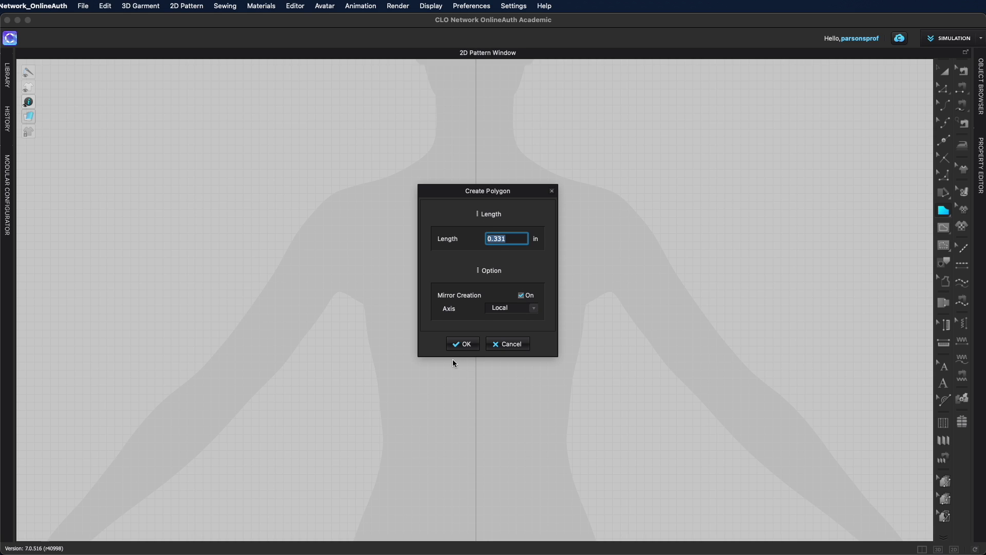
pyautogui.click(534, 309)
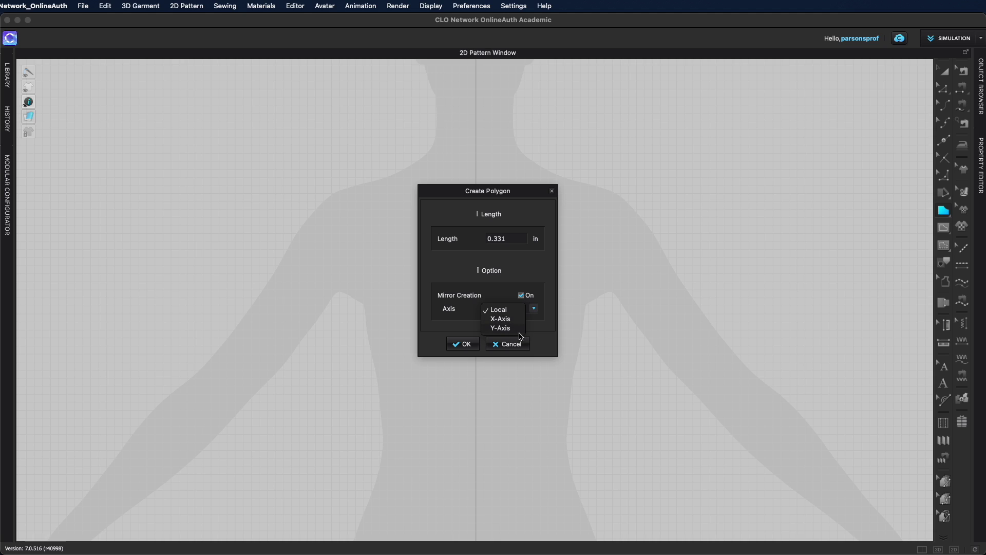
pyautogui.click(507, 311)
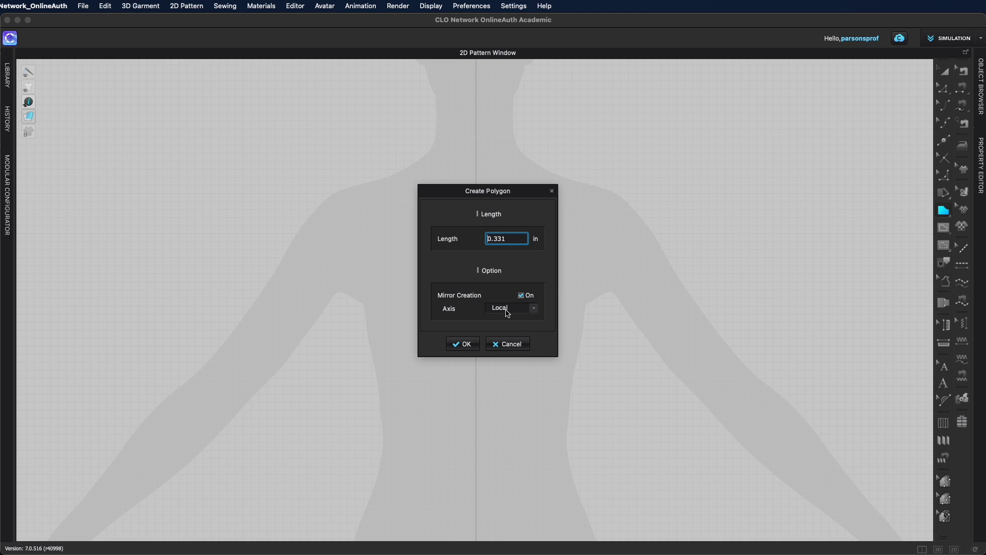
pyautogui.click(465, 344)
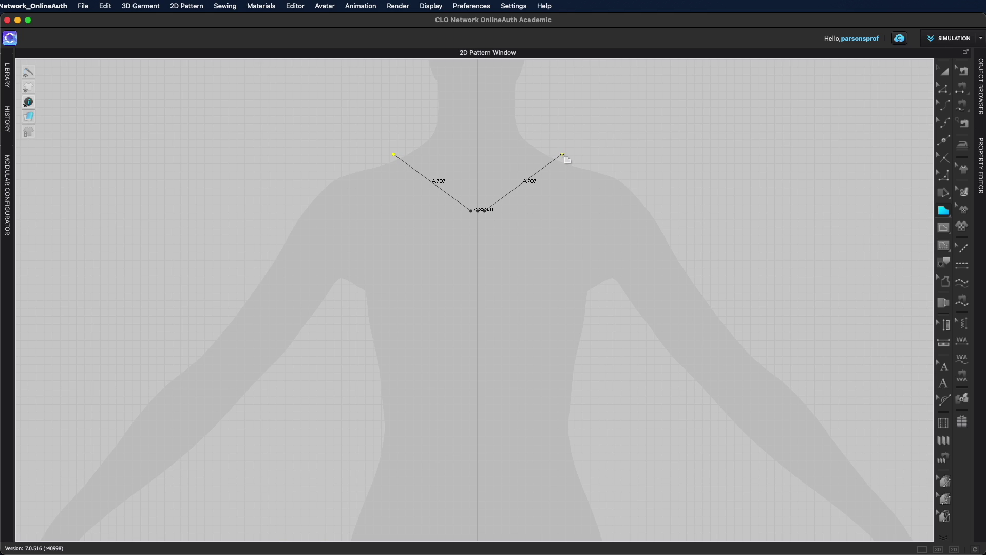
# - Continue the mirrored polygon with a neckline edge about 4.8 in, a shoulder about 2.2 in and a curved armhole about 7.1 in long
pyautogui.click(564, 153)
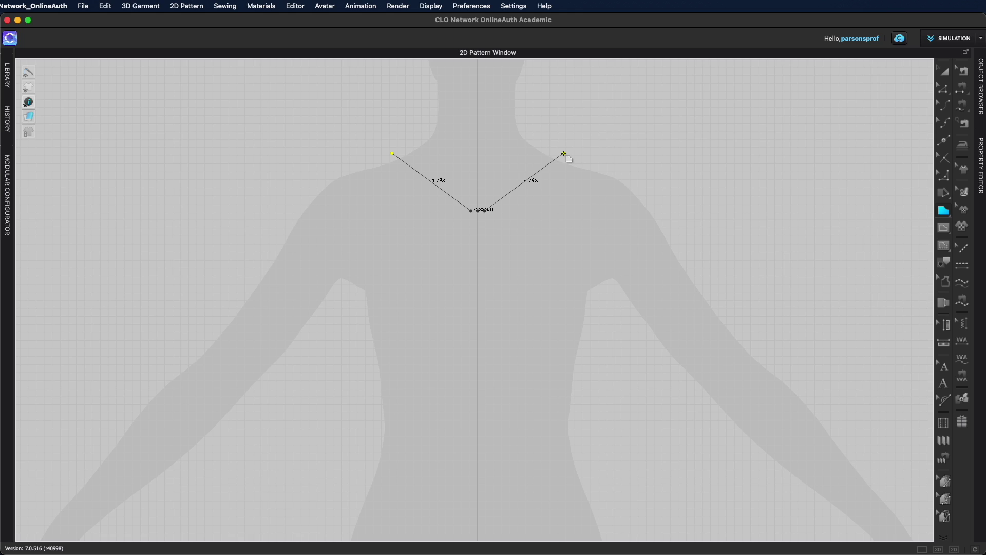
pyautogui.click(606, 169)
pyautogui.click(581, 249)
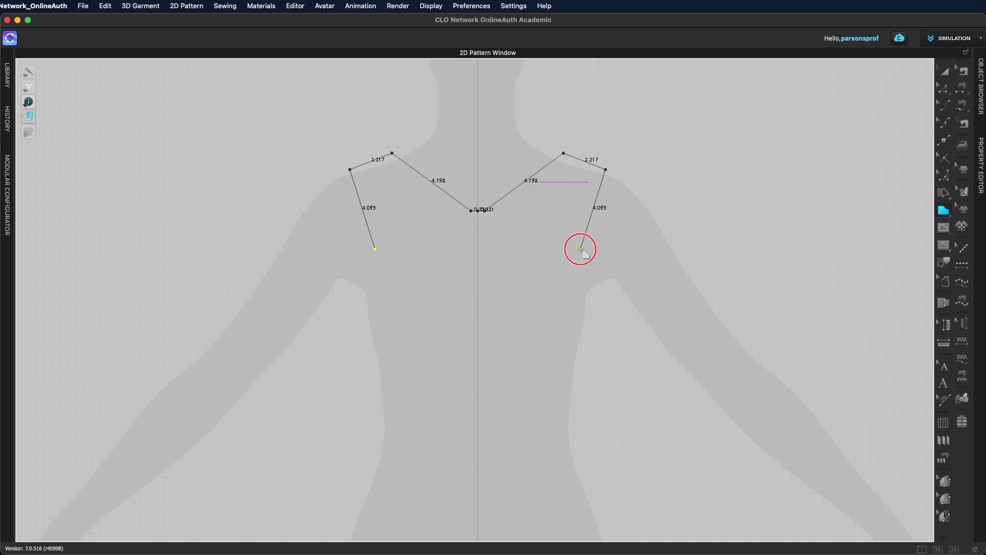
pyautogui.click(594, 308)
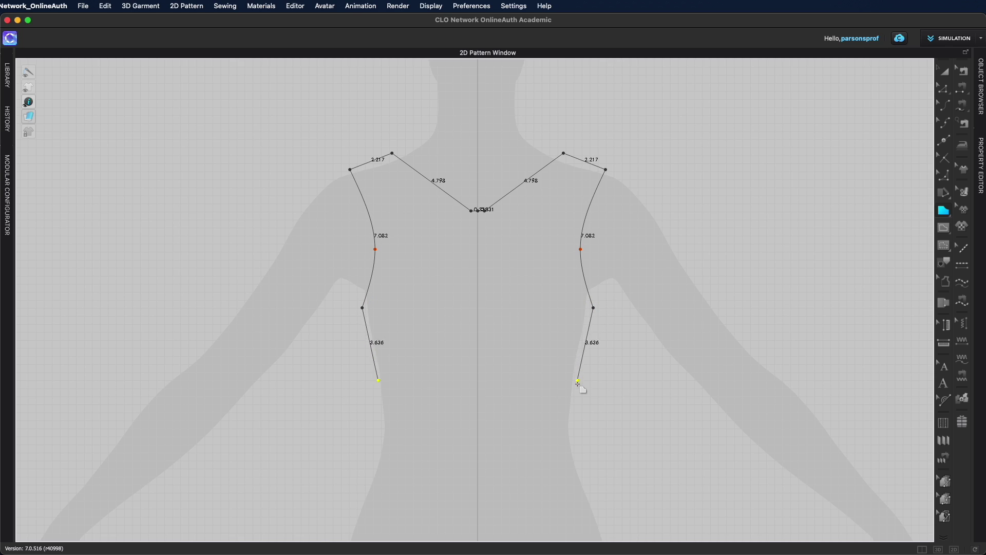
# - Add a side edge about 5.8 in, a 45° outward flare about 3.7 in and an inward hem edge of exactly 4 in
pyautogui.click(573, 425)
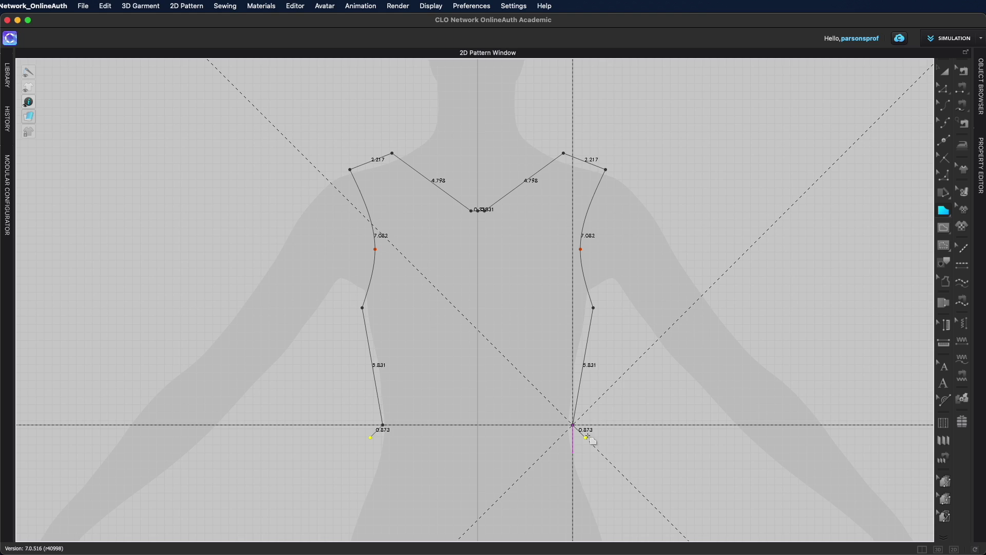
pyautogui.click(627, 478)
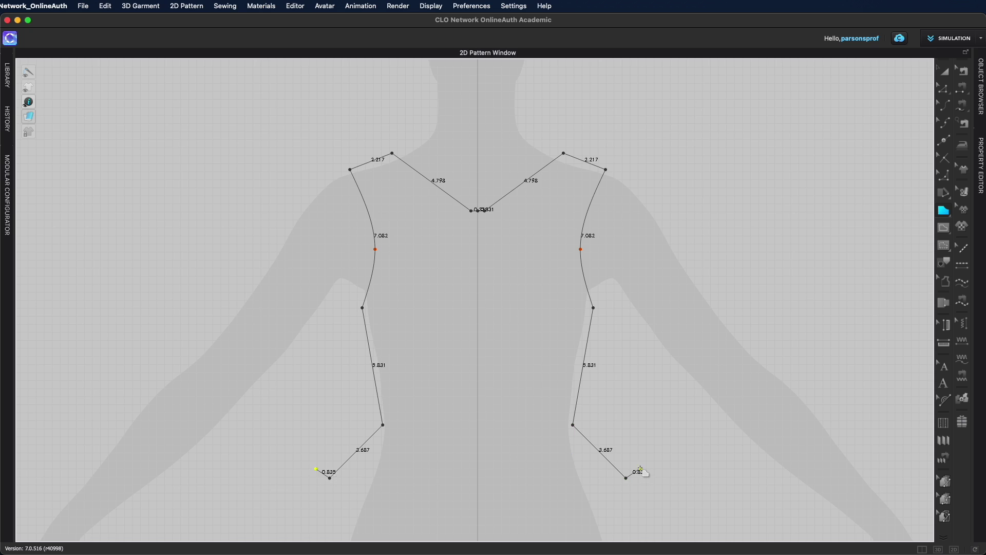
pyautogui.moveTo(650, 498); pyautogui.dragTo(647, 267, button='right')
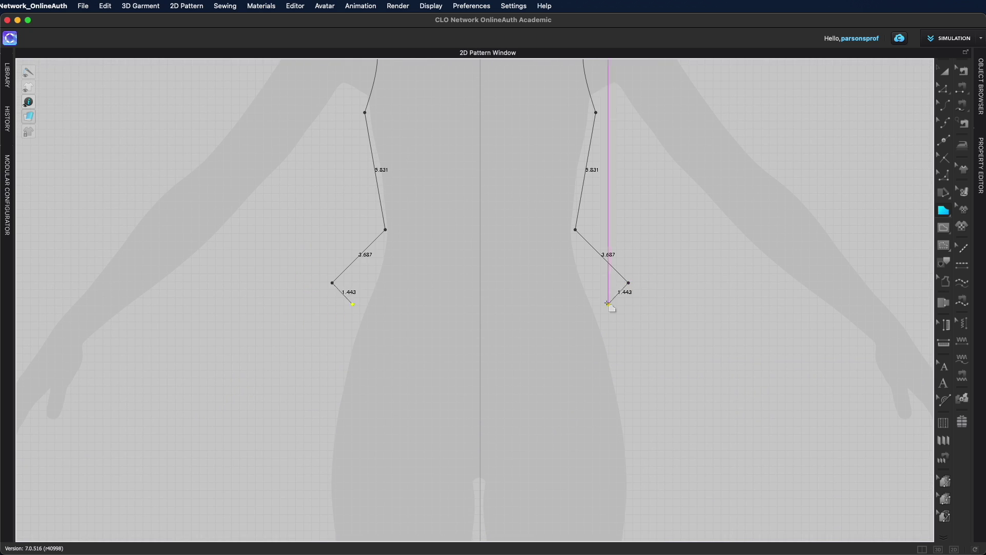
pyautogui.rightClick(565, 269)
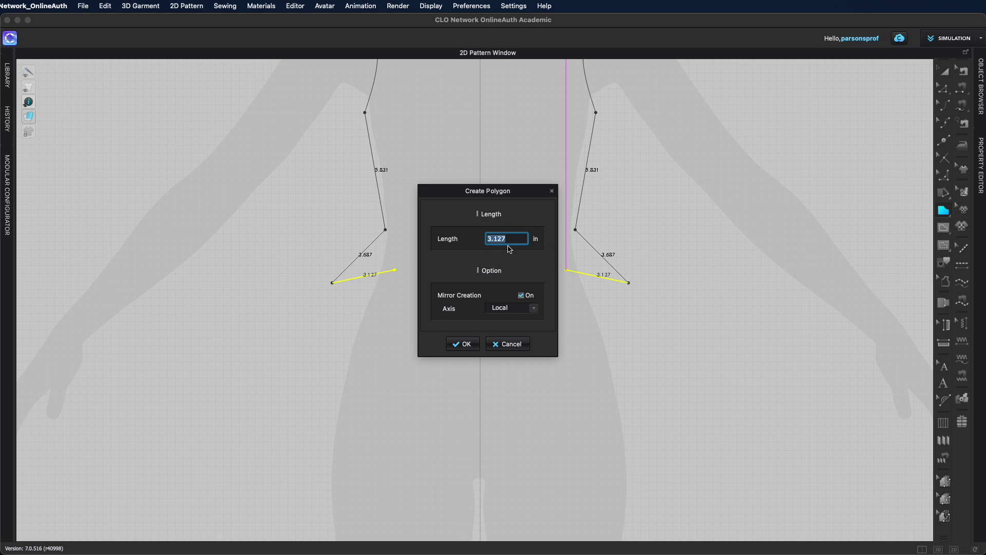
pyautogui.write('4')
pyautogui.click(458, 344)
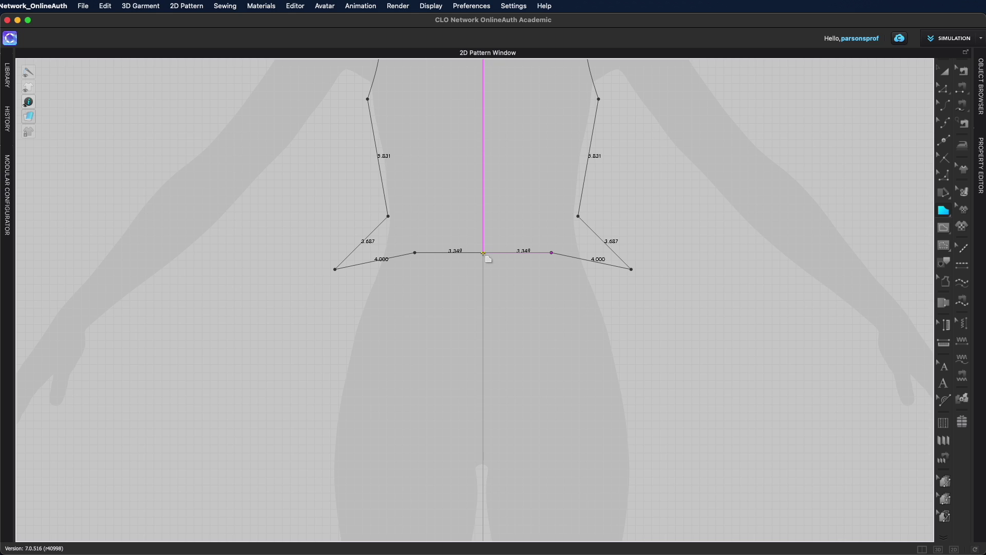
# - Finish the mirrored bodice at the centre line with a horizontal hem segment about 3.3 in long
pyautogui.click(483, 252)
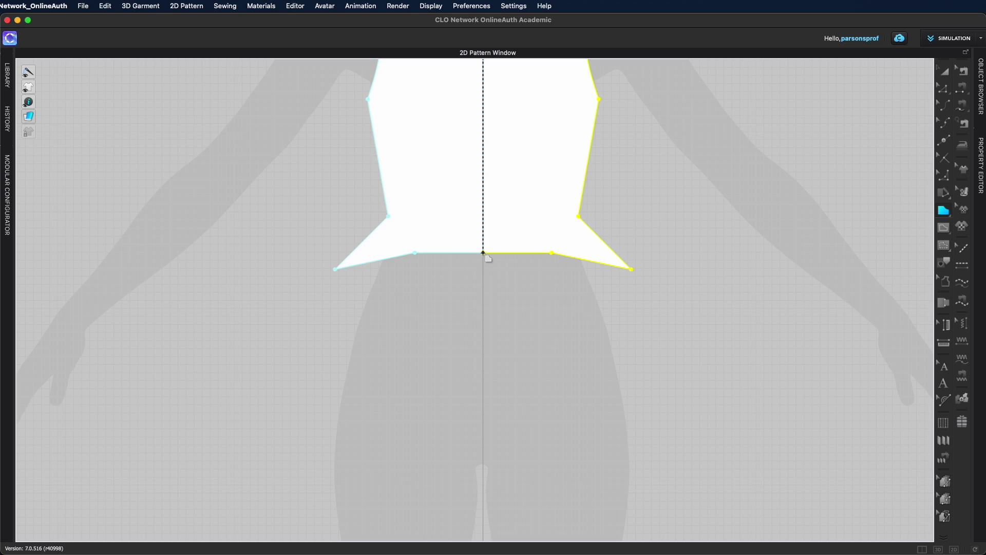
pyautogui.scroll(-3, 687, 339)
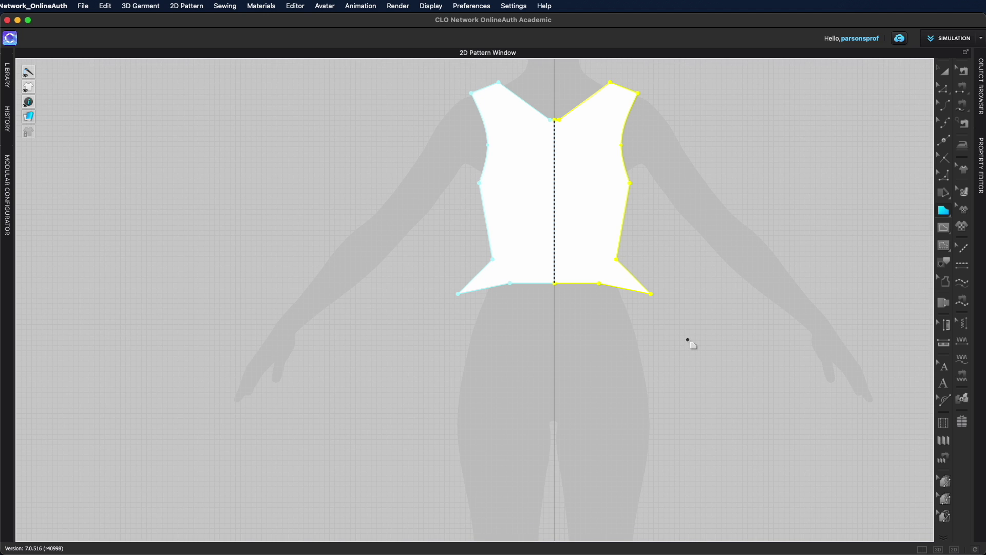
pyautogui.moveTo(779, 265); pyautogui.dragTo(709, 319, button='middle')
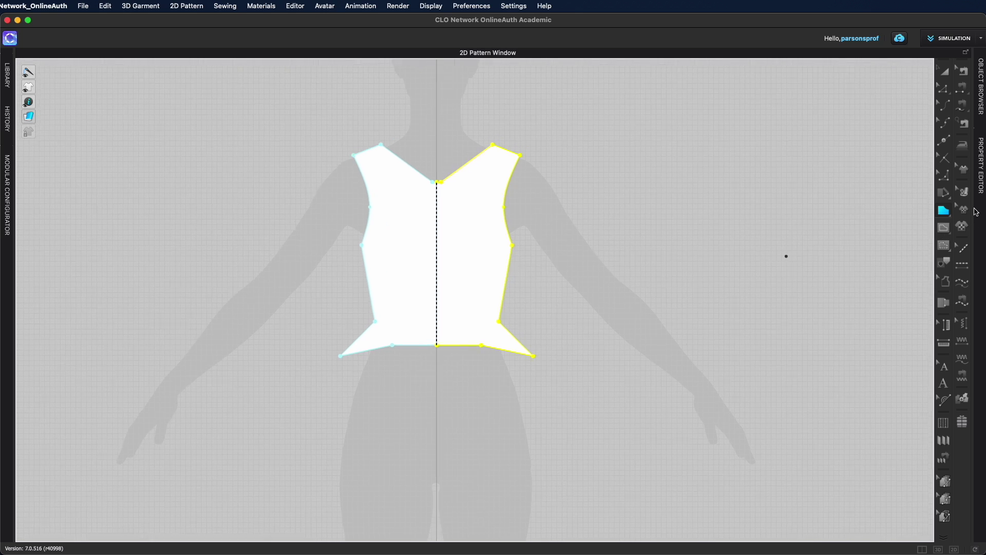
# - Draw a square pattern piece with the Rectangle tool in the empty area beside the avatar
pyautogui.click(949, 211)
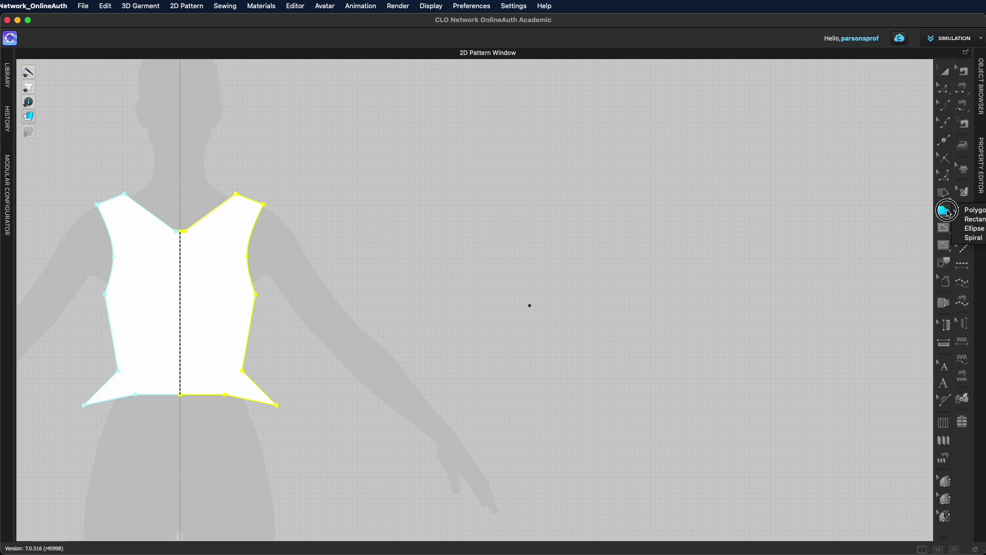
pyautogui.click(975, 219)
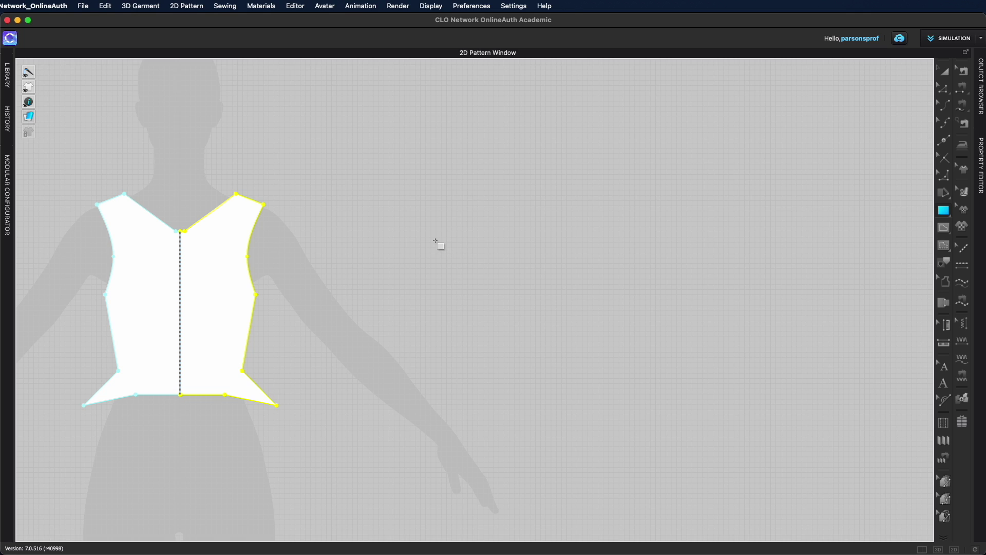
pyautogui.moveTo(401, 165); pyautogui.dragTo(512, 280)
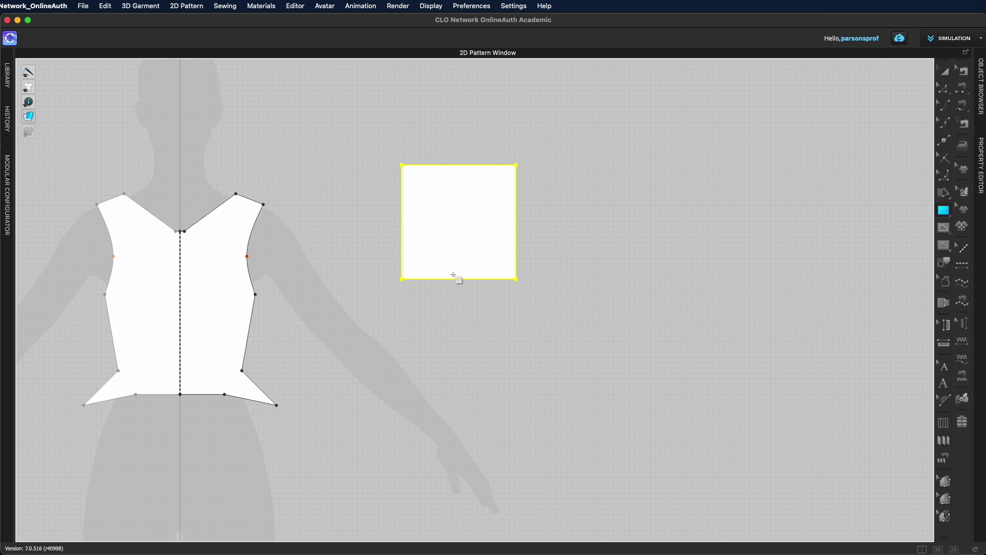
# - Examine the bodice and square on the avatar from the front in 3D, and return to the 2D-only view with nothing selected
pyautogui.click(934, 550)
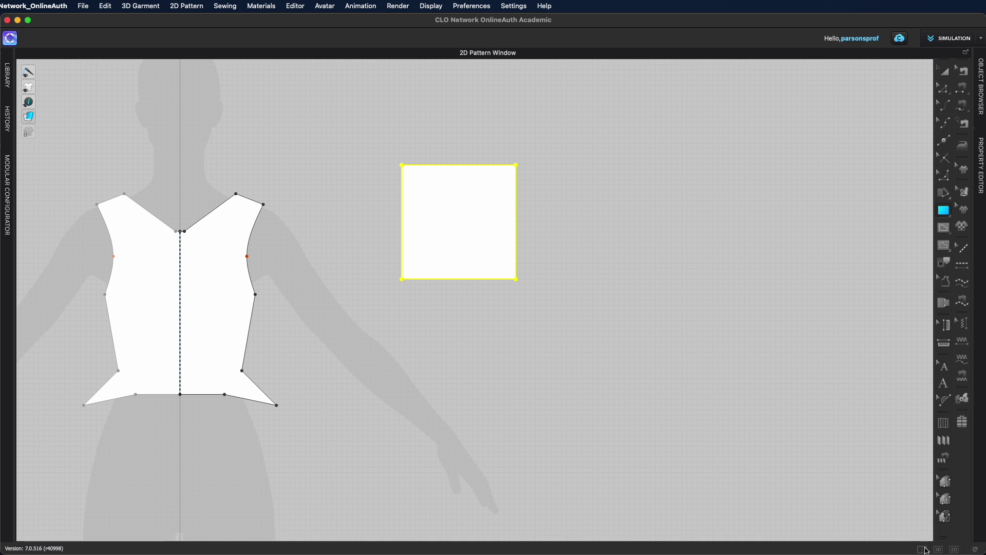
pyautogui.moveTo(374, 456); pyautogui.dragTo(444, 442, button='right')
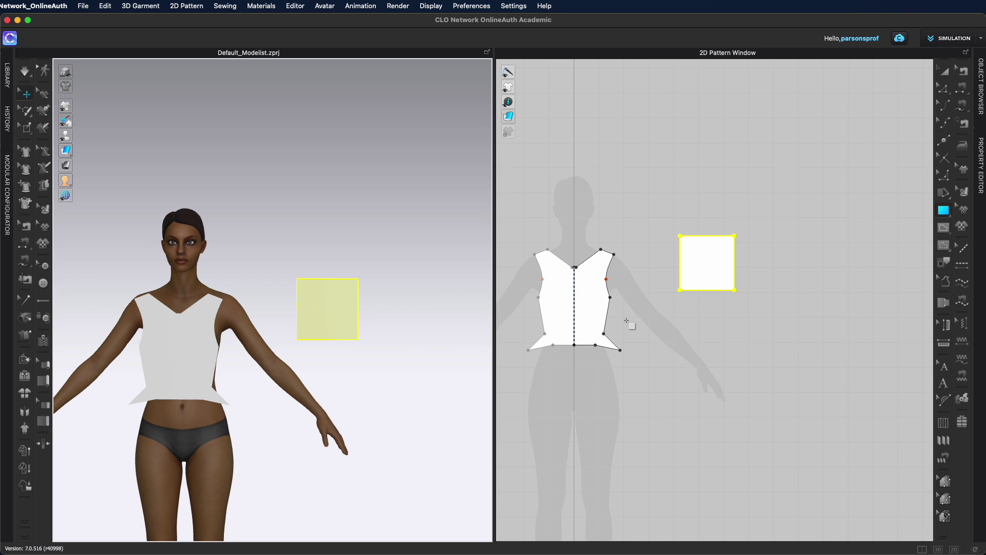
pyautogui.click(954, 550)
pyautogui.click(627, 333)
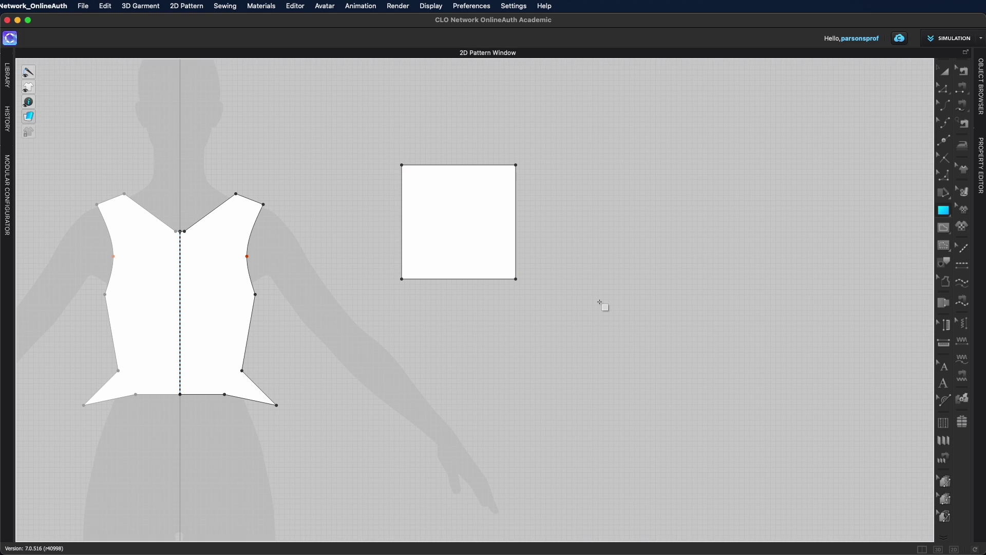
# - Create a rectangle pattern piece 5 in wide and 10 in high beside the square
pyautogui.click(606, 189)
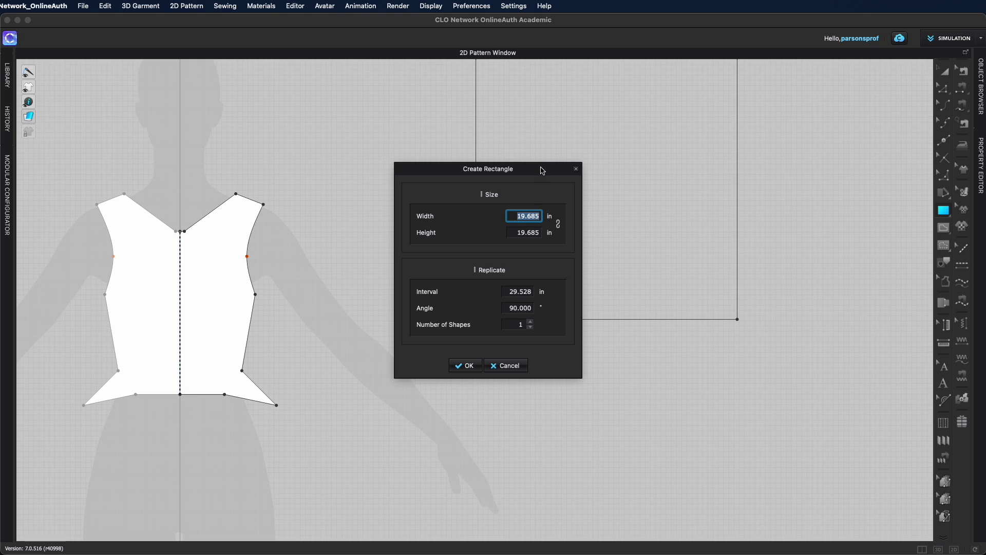
pyautogui.moveTo(543, 169); pyautogui.dragTo(475, 161)
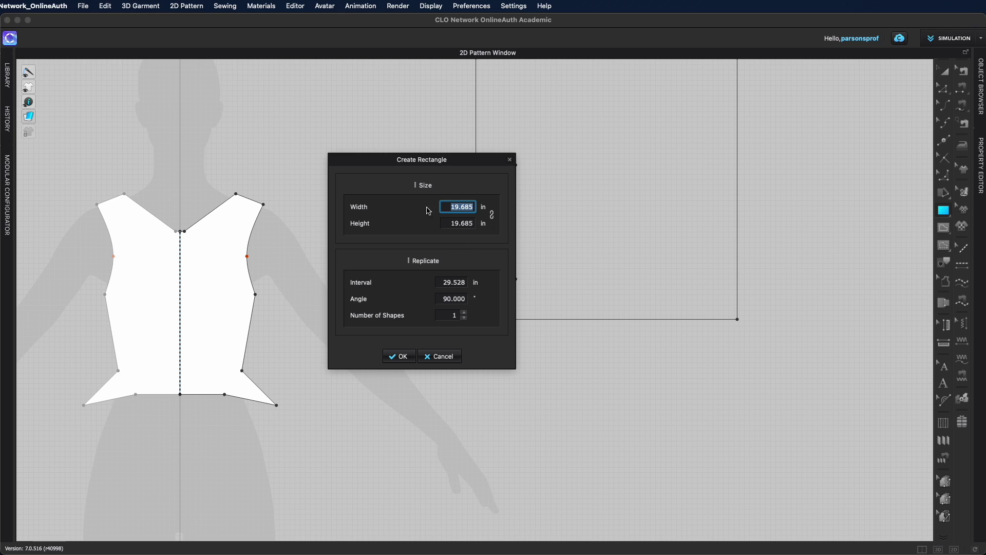
pyautogui.write('5')
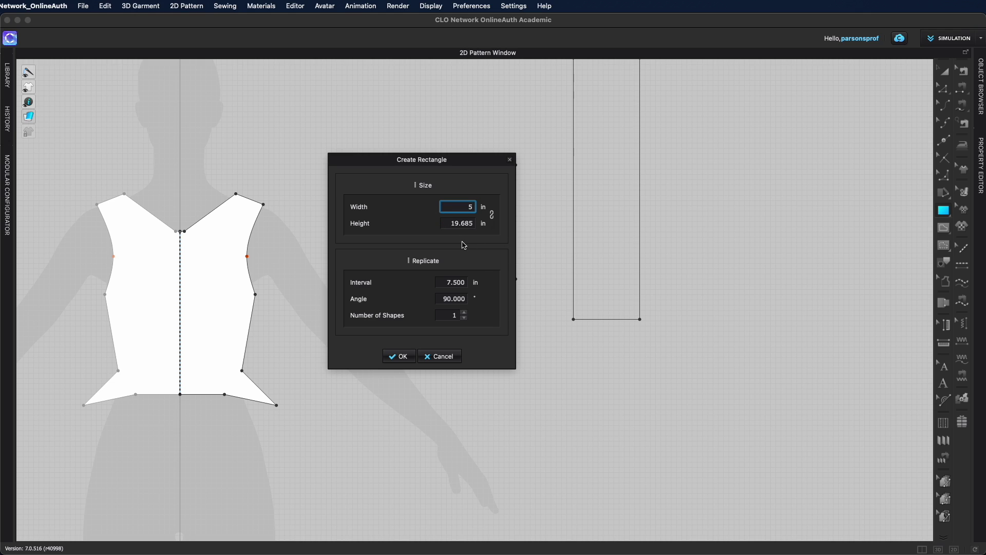
pyautogui.press('Tab')
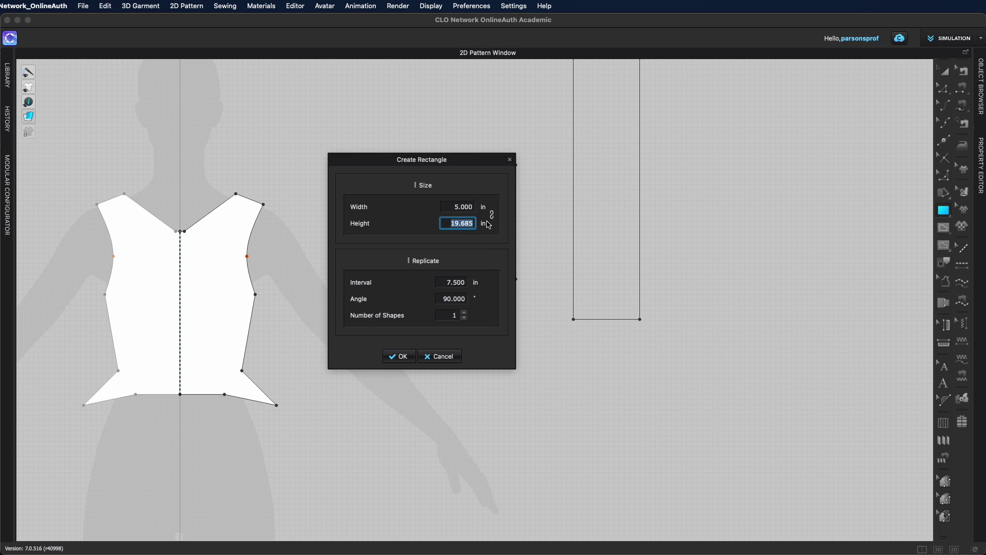
pyautogui.write('7')
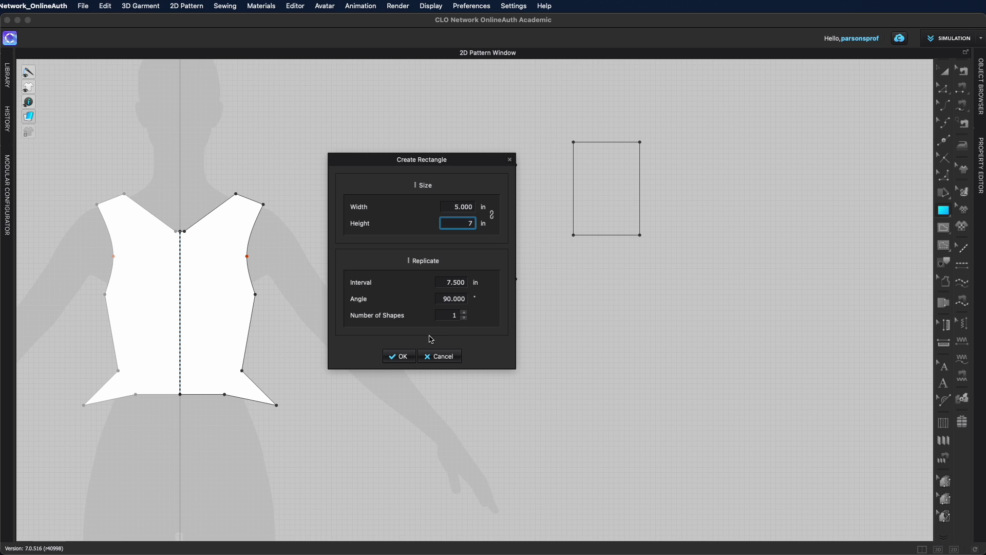
pyautogui.write('10')
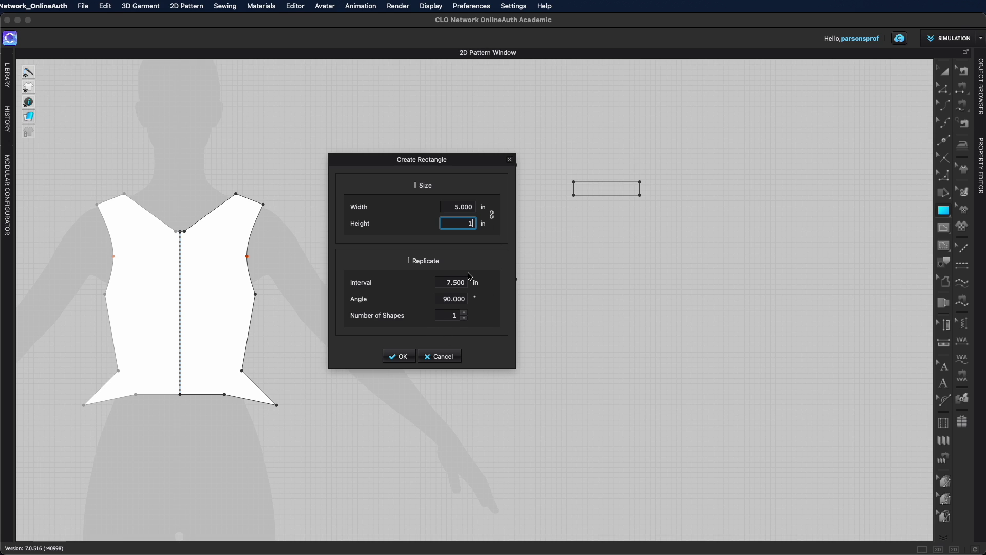
pyautogui.click(404, 360)
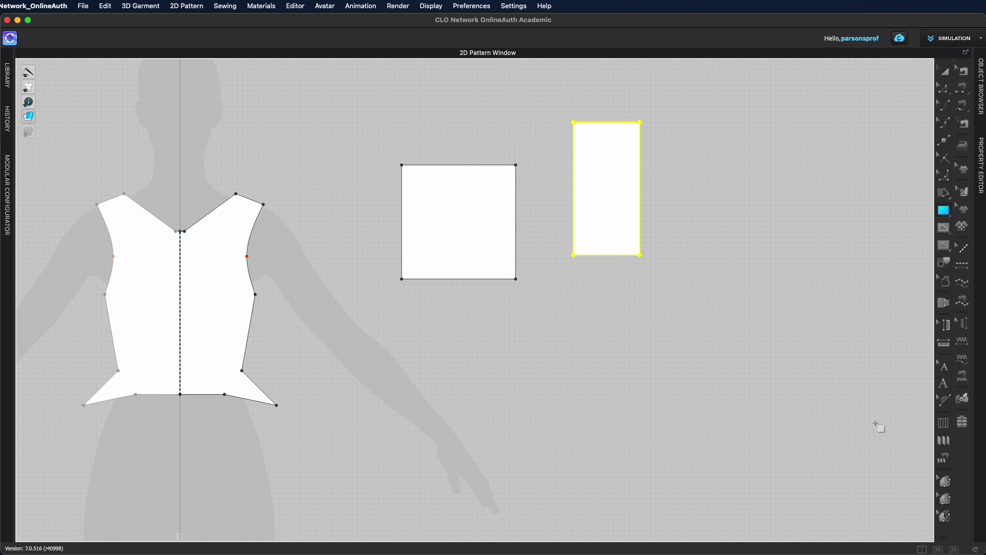
# - Examine the rectangle beside the avatar in the 3D view, and return to the 2D-only view
pyautogui.click(923, 550)
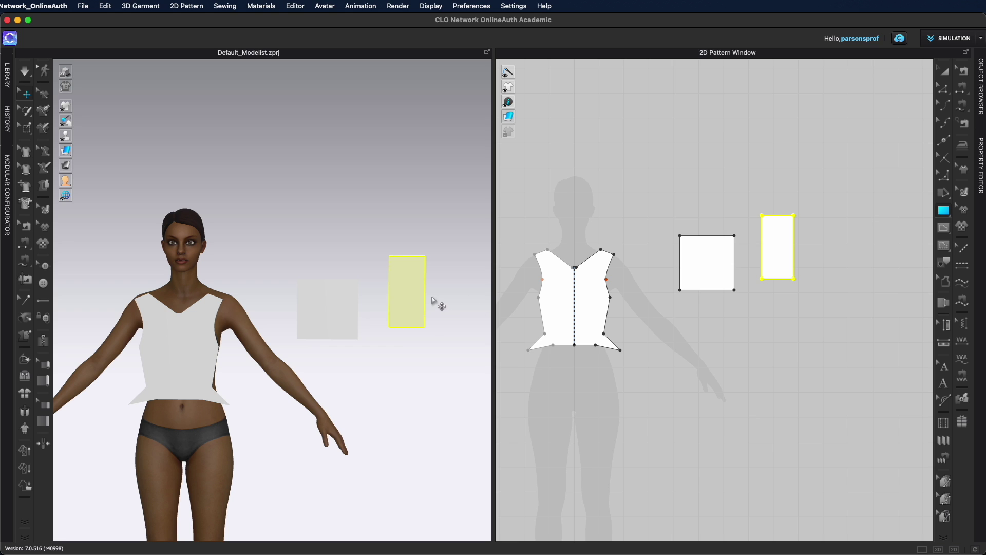
pyautogui.moveTo(460, 337)
pyautogui.mouseDown(button='right')
pyautogui.moveTo(395, 369)
pyautogui.moveTo(460, 359)
pyautogui.moveTo(456, 375)
pyautogui.moveTo(451, 329)
pyautogui.mouseUp(button='right')
pyautogui.hotkey('ctrl', '2')
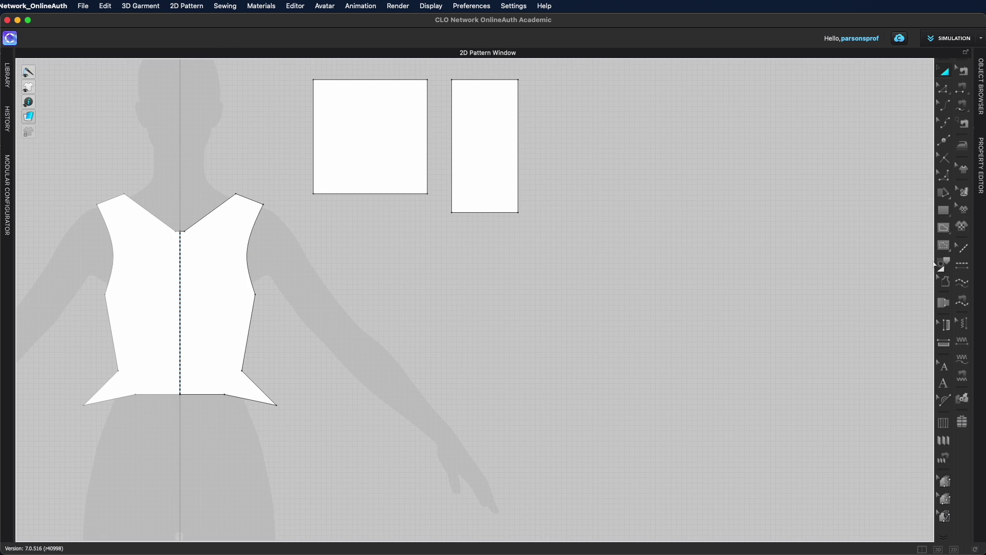
# - Draw a circular pattern piece with the Ellipse tool in the empty area and move it above the square in 3D
pyautogui.moveTo(948, 217); pyautogui.dragTo(976, 232)
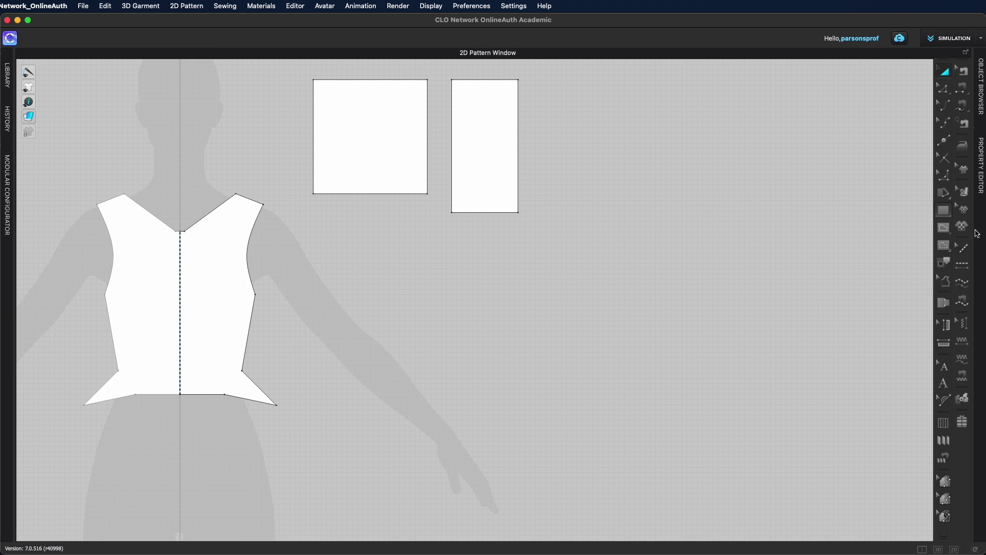
pyautogui.moveTo(605, 201); pyautogui.dragTo(746, 328)
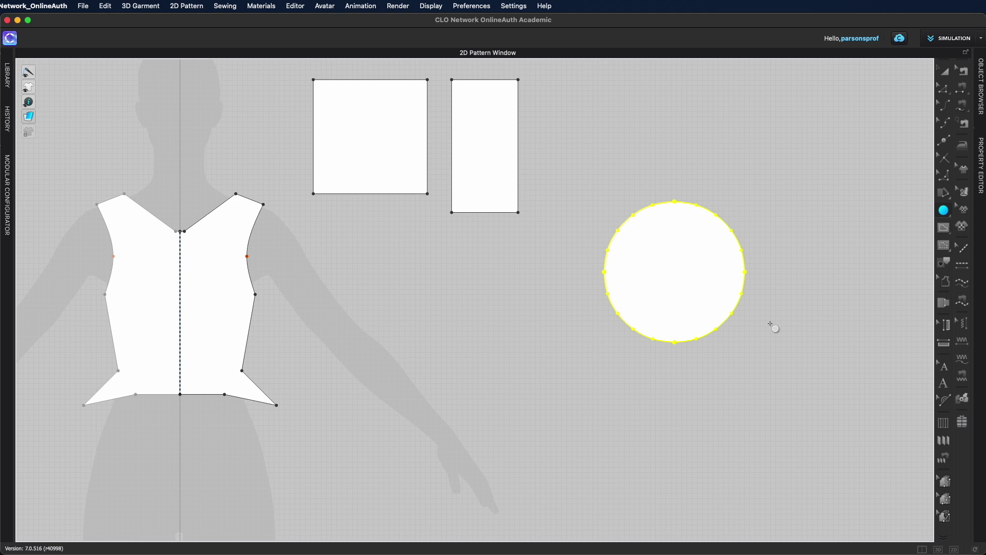
pyautogui.click(925, 550)
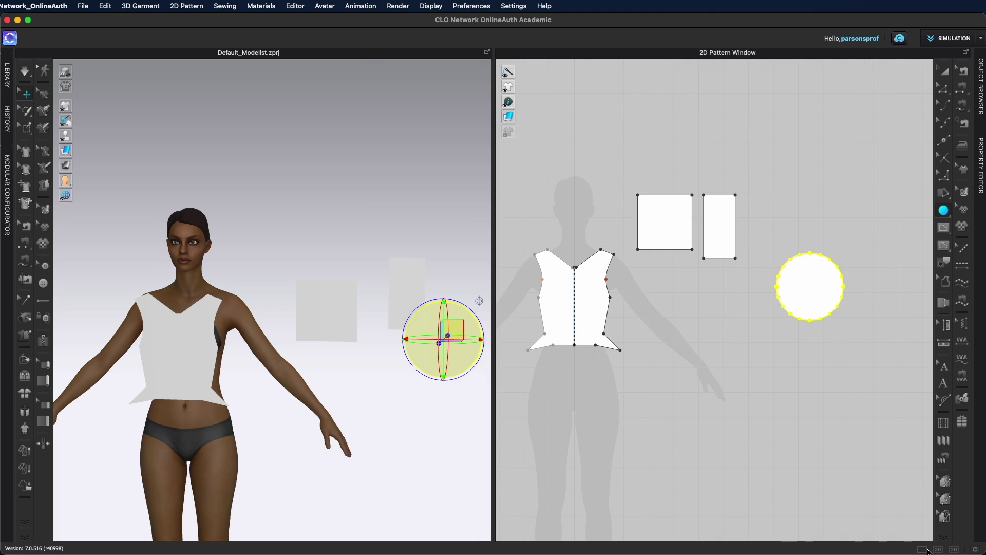
pyautogui.moveTo(455, 328); pyautogui.dragTo(347, 204)
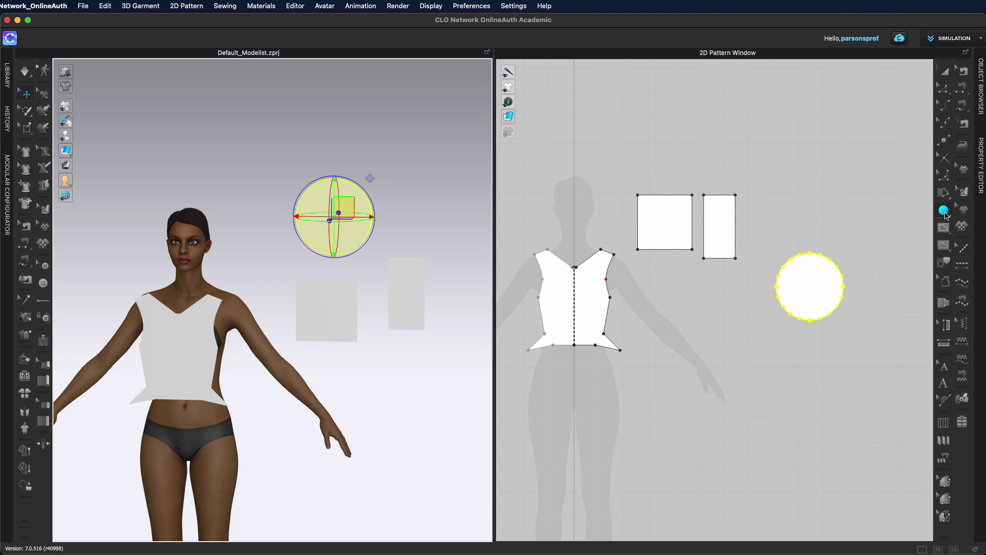
# - Start an ellipse by dimensions below the square, with a 2 in diameter and three replicated shapes
pyautogui.click(682, 336)
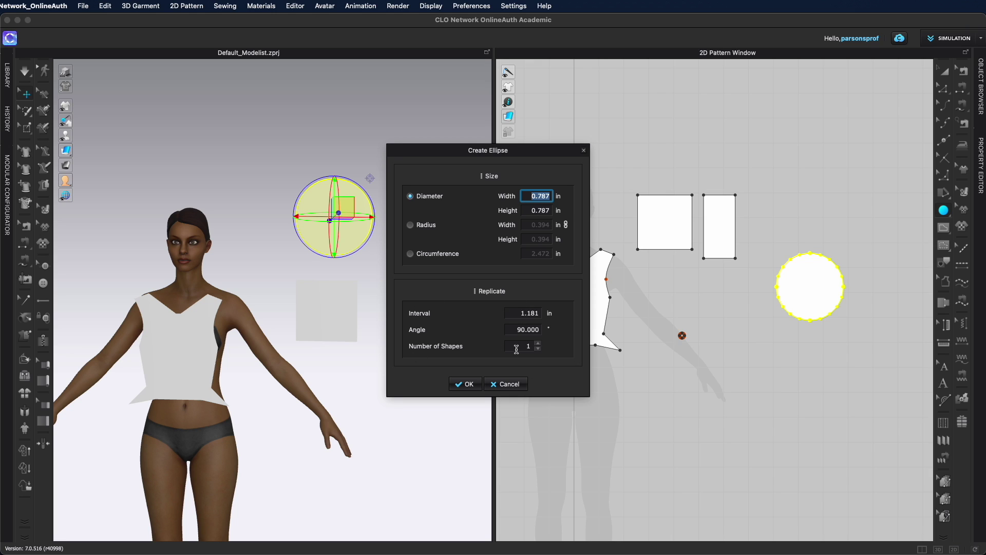
pyautogui.click(538, 343)
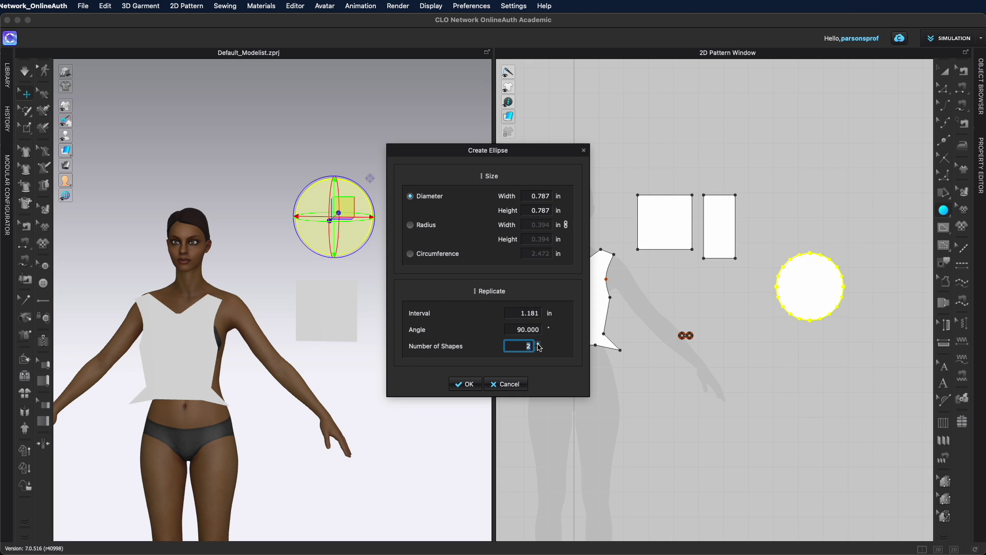
pyautogui.click(539, 344)
pyautogui.click(531, 196)
pyautogui.write('2')
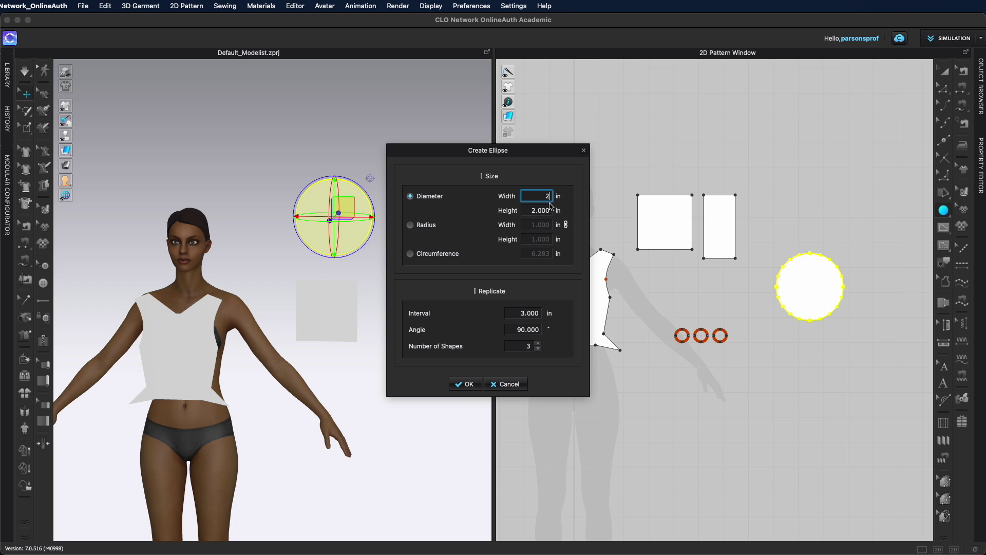
pyautogui.click(530, 210)
pyautogui.write('2')
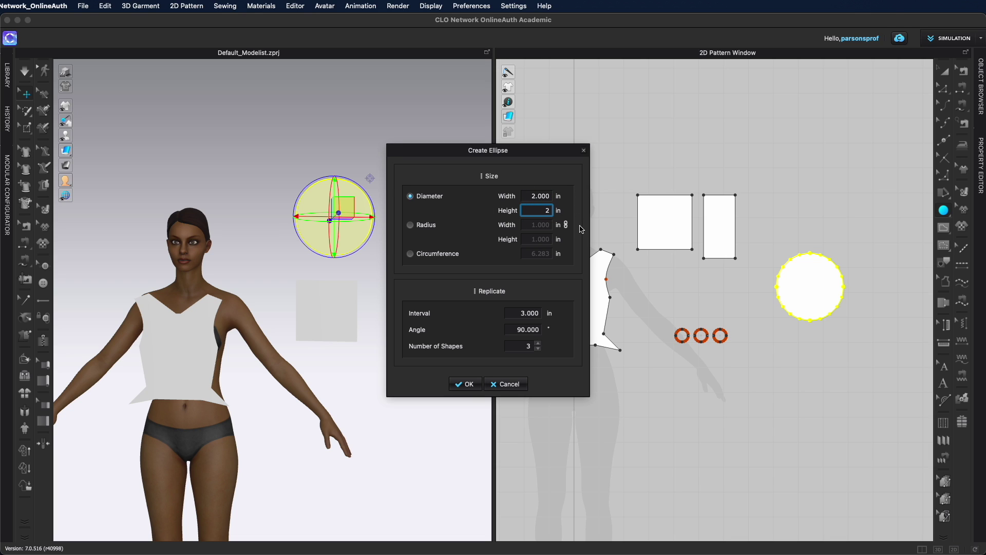
# - Set the ellipse diameter to 22 in and the number of shapes to 5, and create the row of circles
pyautogui.write('2')
pyautogui.doubleClick(531, 346)
pyautogui.write('5')
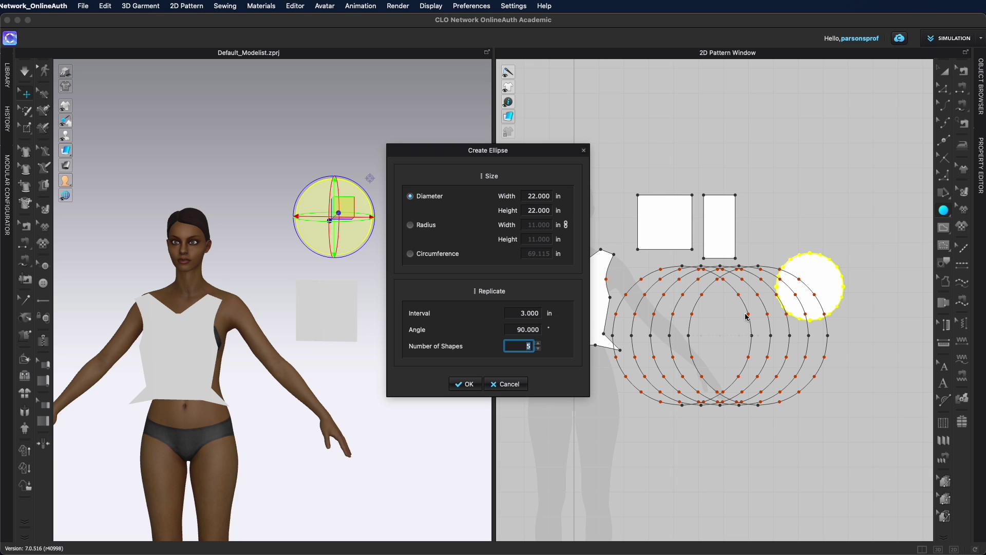
pyautogui.click(533, 196)
pyautogui.doubleClick(538, 195)
pyautogui.write('22')
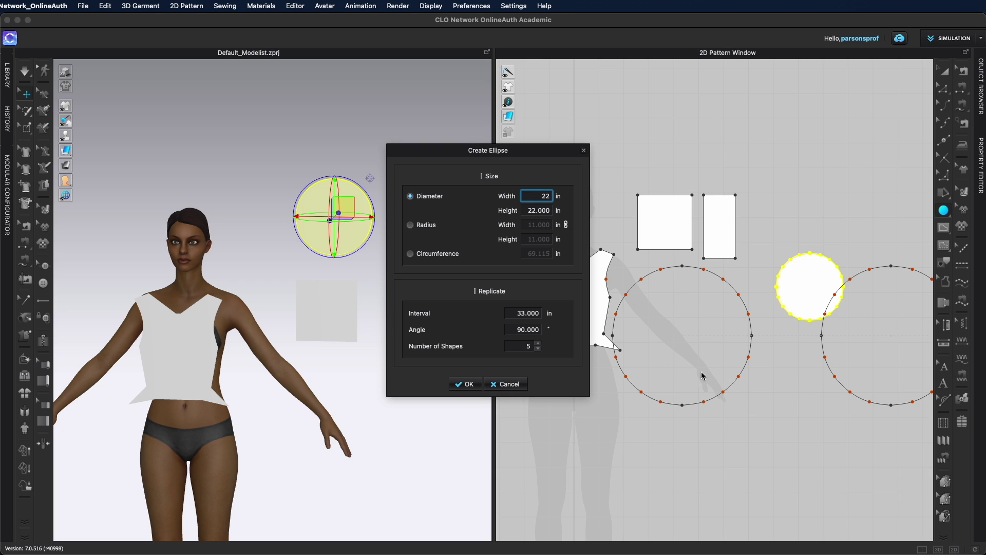
pyautogui.click(469, 384)
pyautogui.scroll(-3, 387, 349)
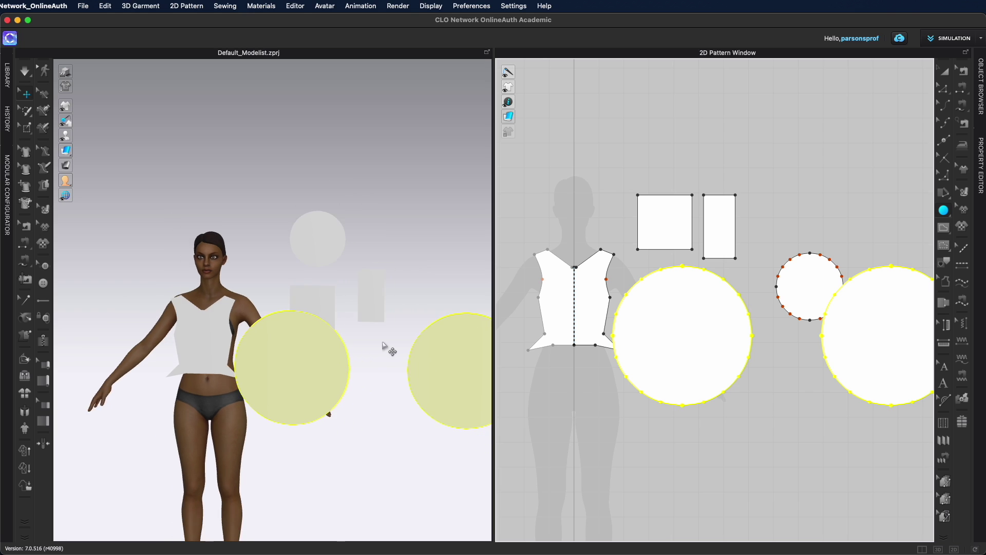
pyautogui.scroll(-3, 387, 353)
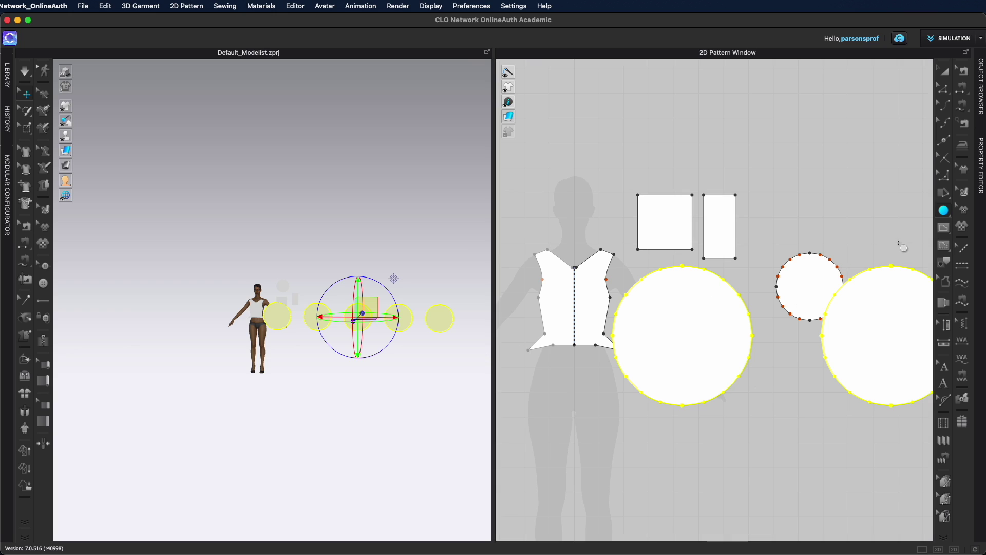
# - Start a spiral pattern piece in the empty area above the rectangles, with an inner radius of 1.3 in
pyautogui.click(946, 211)
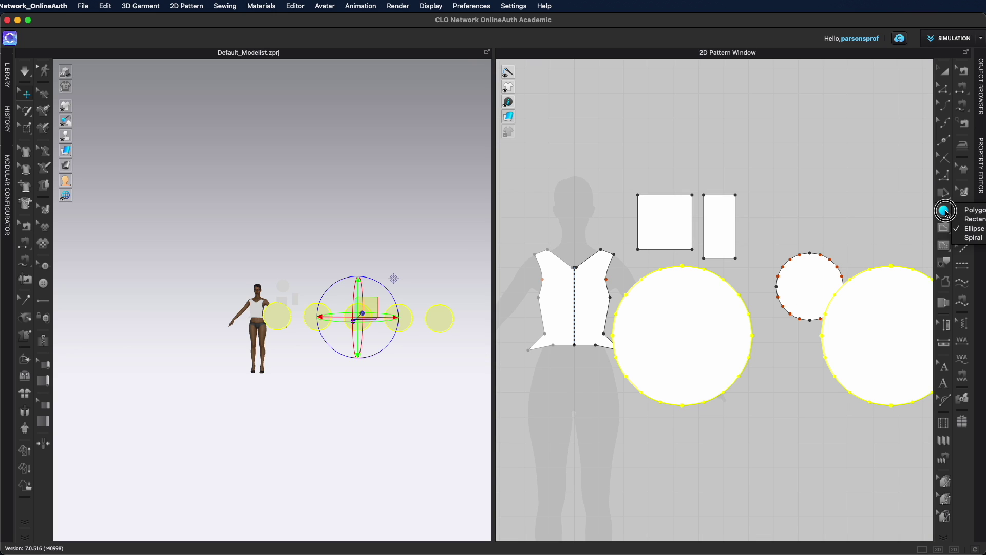
pyautogui.click(974, 238)
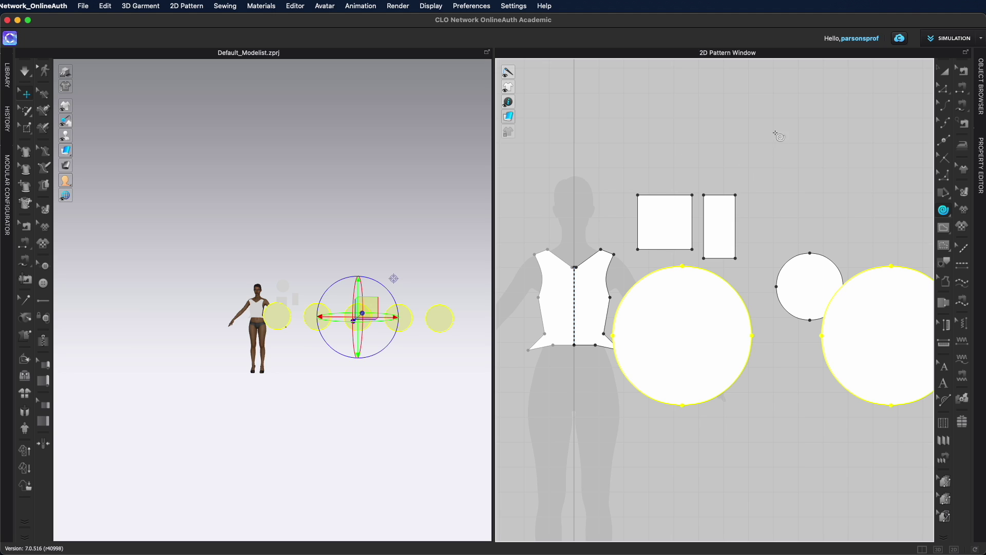
pyautogui.click(775, 116)
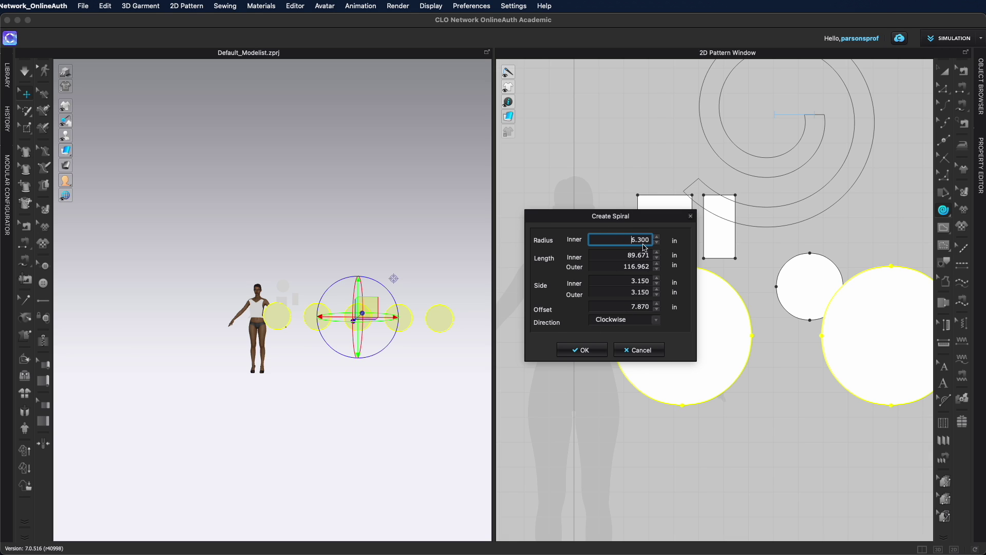
pyautogui.press('Delete')
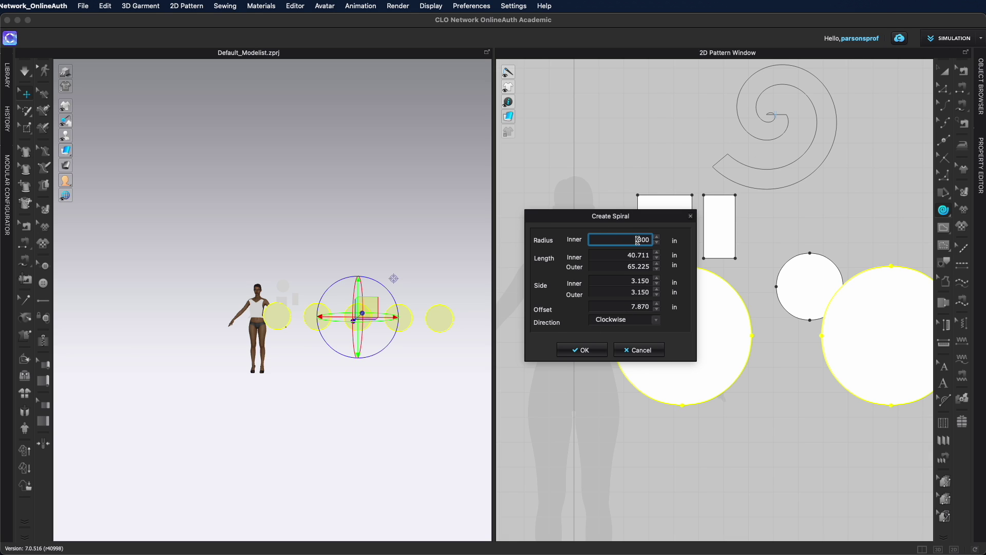
pyautogui.write('10')
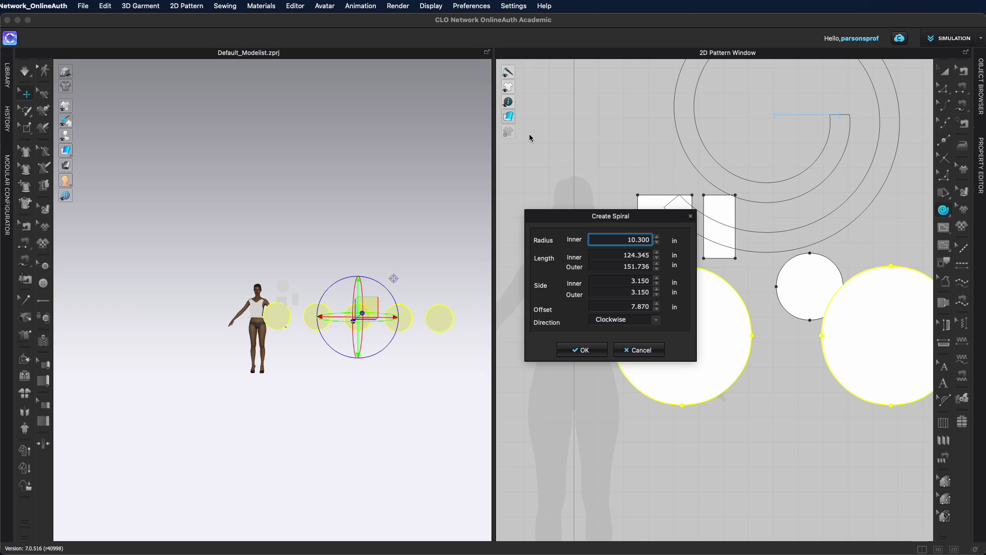
pyautogui.press('BackSpace')
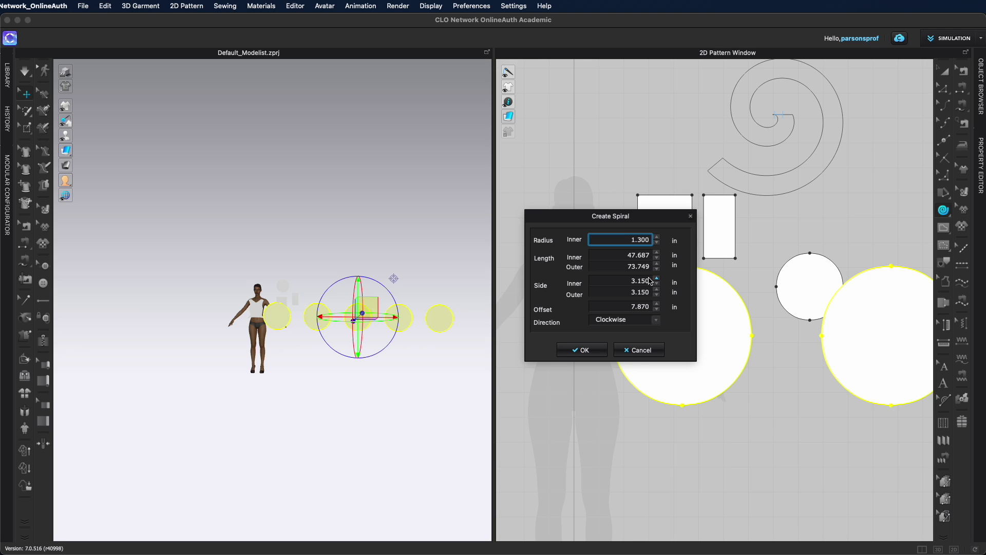
# - Preview the spiral's Counterclockwise direction, set it back to Clockwise and create the piece
pyautogui.click(661, 322)
pyautogui.click(634, 332)
pyautogui.click(656, 322)
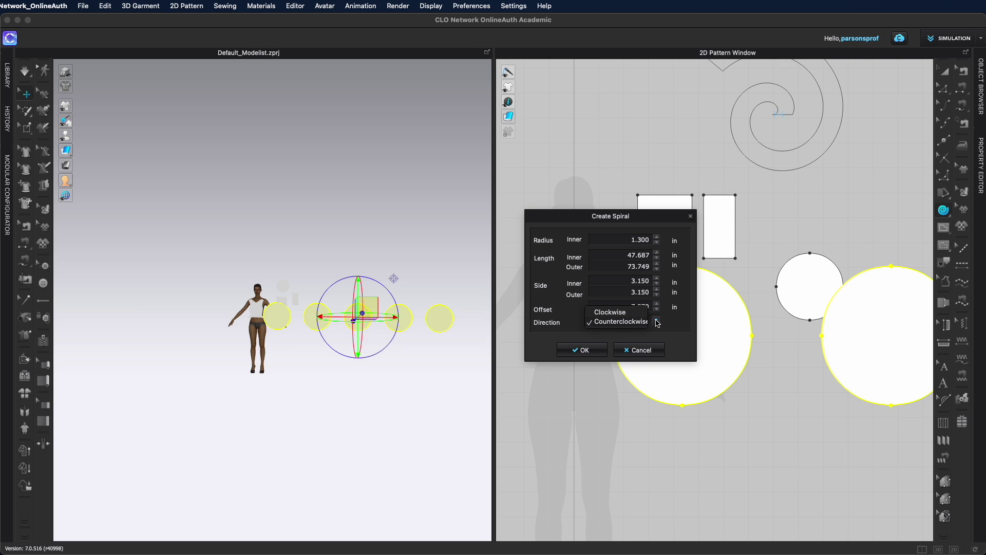
pyautogui.click(610, 311)
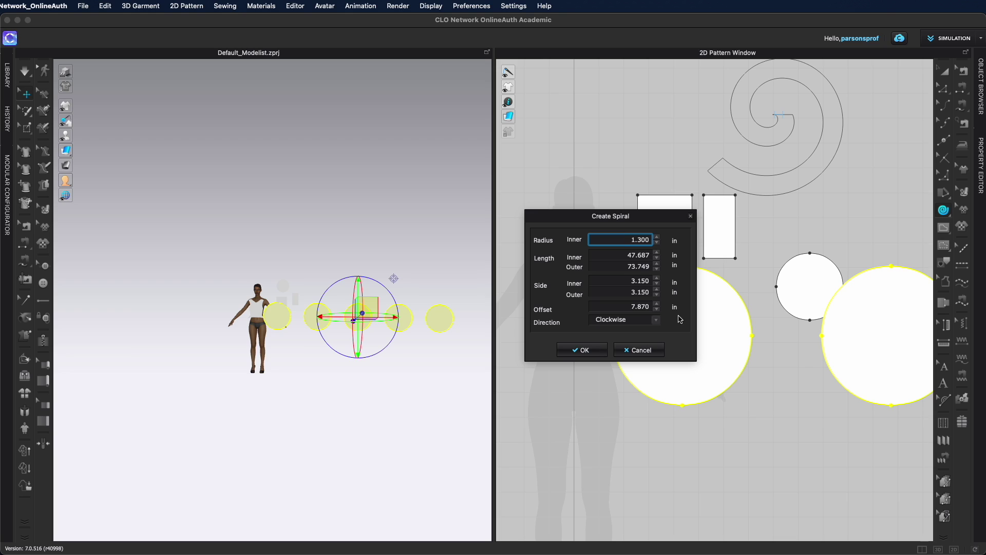
pyautogui.press('Return')
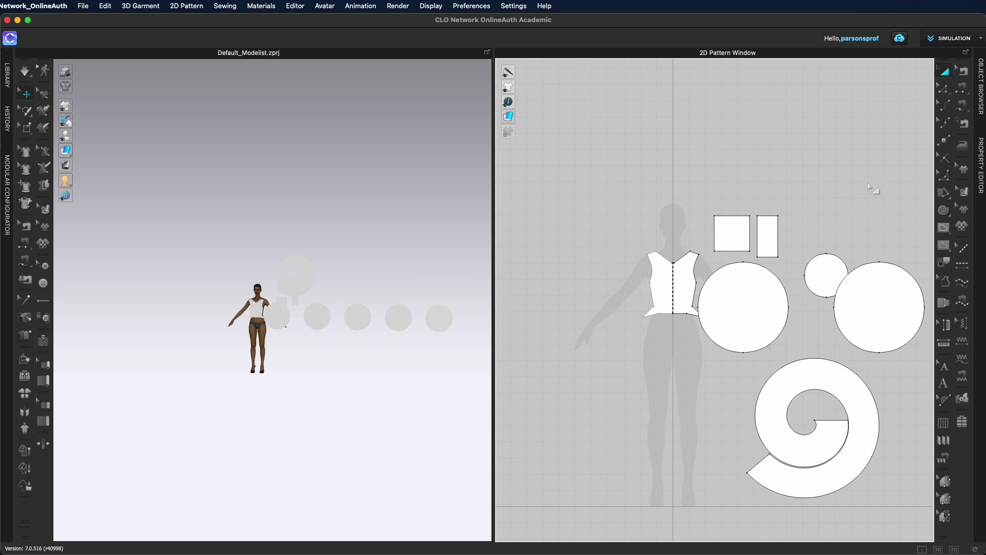
# - Draw a large, nearly square piece with the Rectangle tool above the existing square and rectangle
pyautogui.click(945, 211)
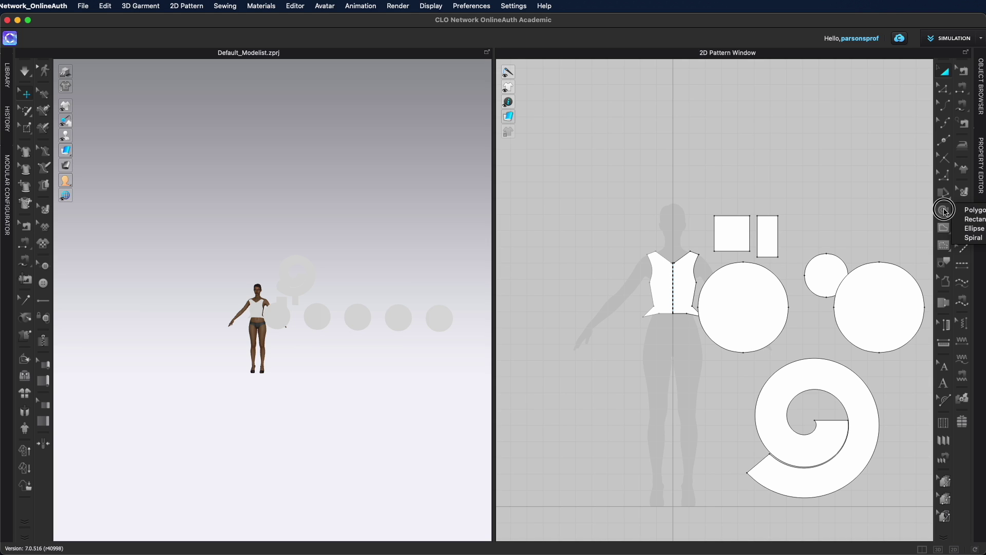
pyautogui.click(973, 220)
pyautogui.moveTo(724, 108); pyautogui.dragTo(811, 190)
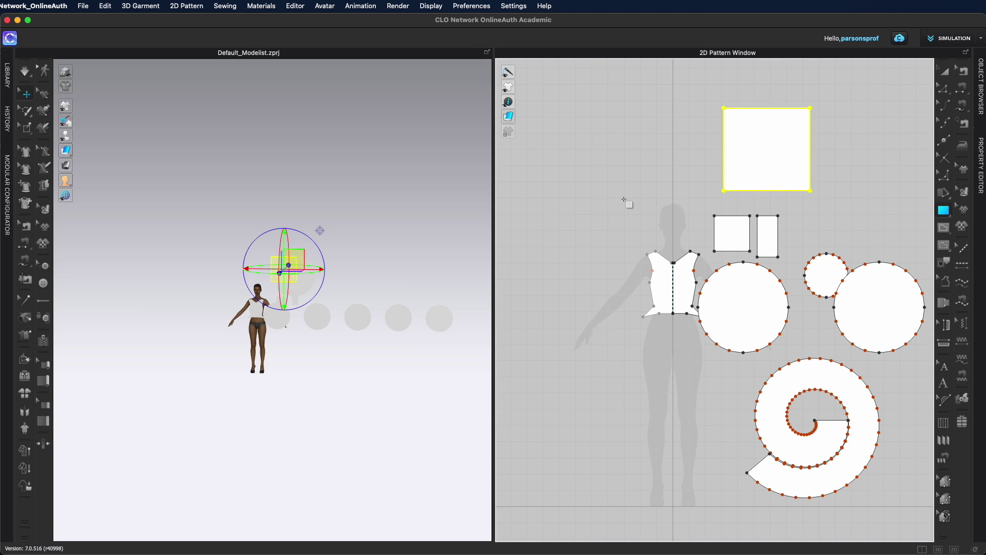